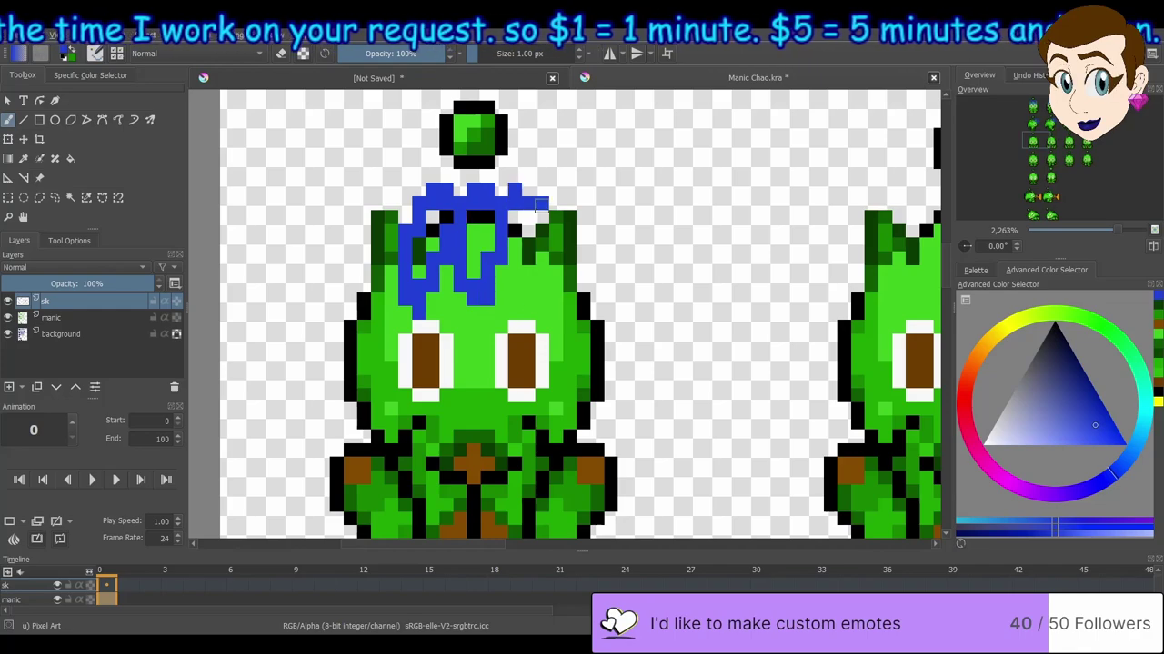
Sketch blue hair strands on the sitting front-facing Chao sprites in the third row, undoing the strokes that miss
key(ctrl+z)
mouse_move(468, 219)
mouse_down()
mouse_move(487, 216)
mouse_move(503, 309)
mouse_move(570, 219)
mouse_move(528, 294)
mouse_move(600, 273)
mouse_move(581, 332)
mouse_up()
key(ctrl+z)
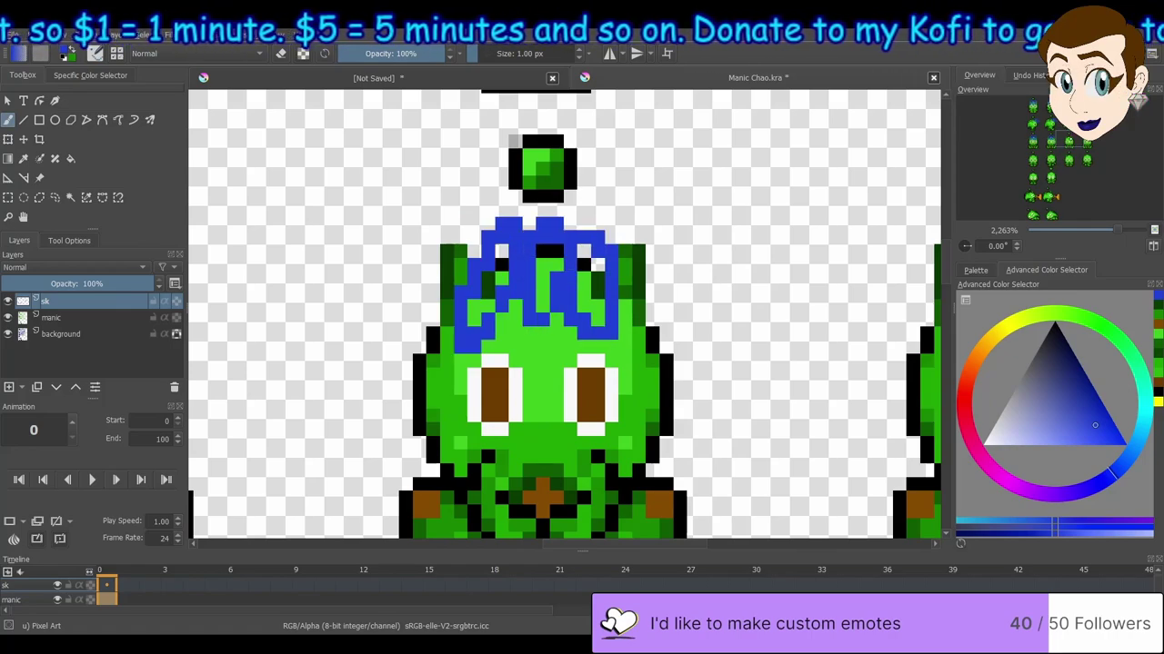
key(ctrl+z)
key(ctrl+z)
mouse_move(436, 186)
mouse_down()
mouse_move(480, 195)
mouse_move(514, 238)
mouse_move(527, 228)
mouse_up()
key(ctrl+z)
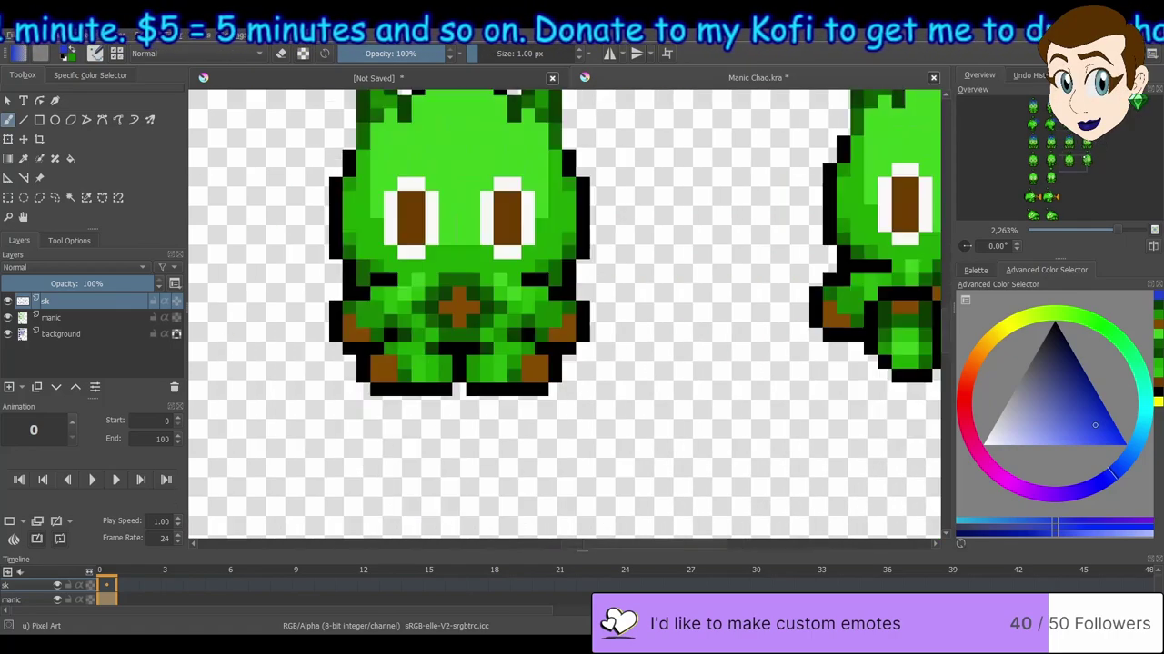
Sketch blue hair strands over the foreheads of the four Chao sprites in the fourth row
mouse_move(628, 282)
mouse_down()
mouse_move(671, 223)
mouse_move(714, 225)
mouse_up()
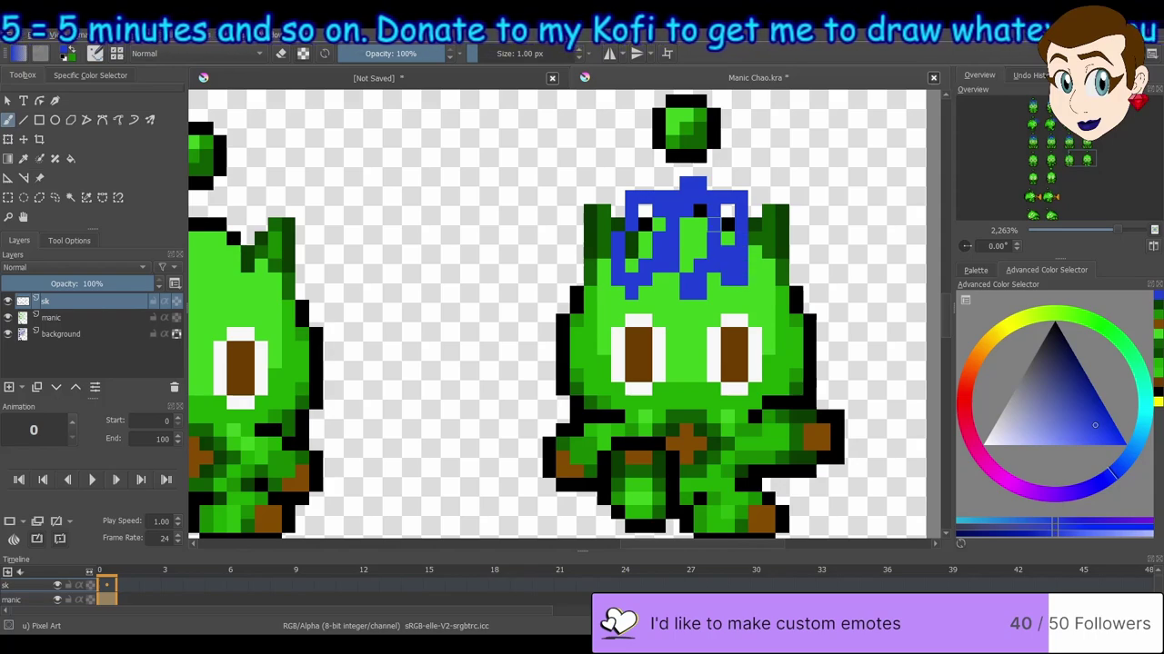
key(ctrl+z)
mouse_move(509, 213)
mouse_down()
mouse_move(531, 267)
mouse_move(600, 272)
mouse_move(604, 309)
mouse_up()
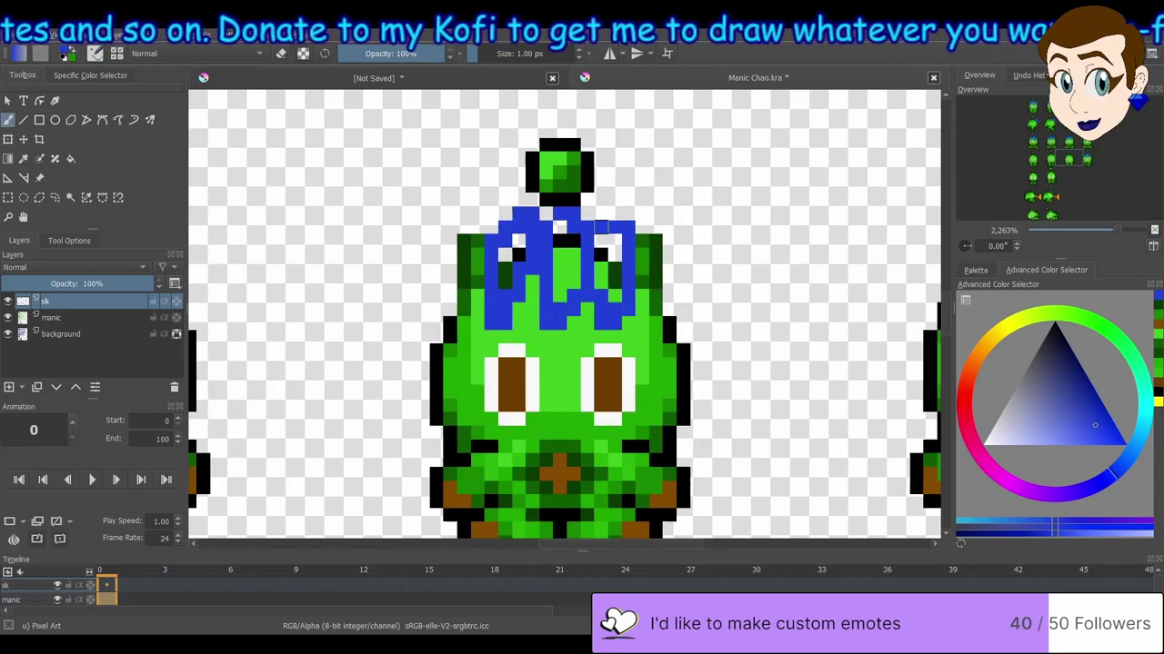
key(ctrl+z)
mouse_move(509, 182)
mouse_down()
mouse_move(553, 264)
mouse_move(621, 218)
mouse_up()
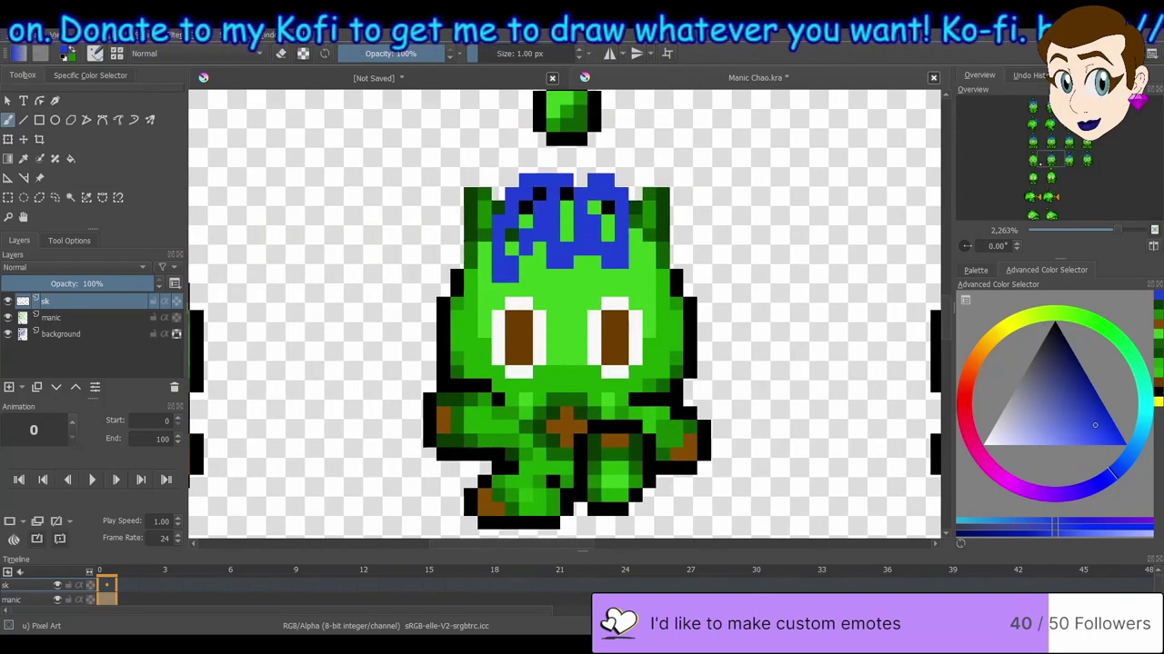
scroll(564, 309, left, 5)
mouse_move(363, 214)
mouse_down()
mouse_move(400, 300)
mouse_move(470, 211)
mouse_up()
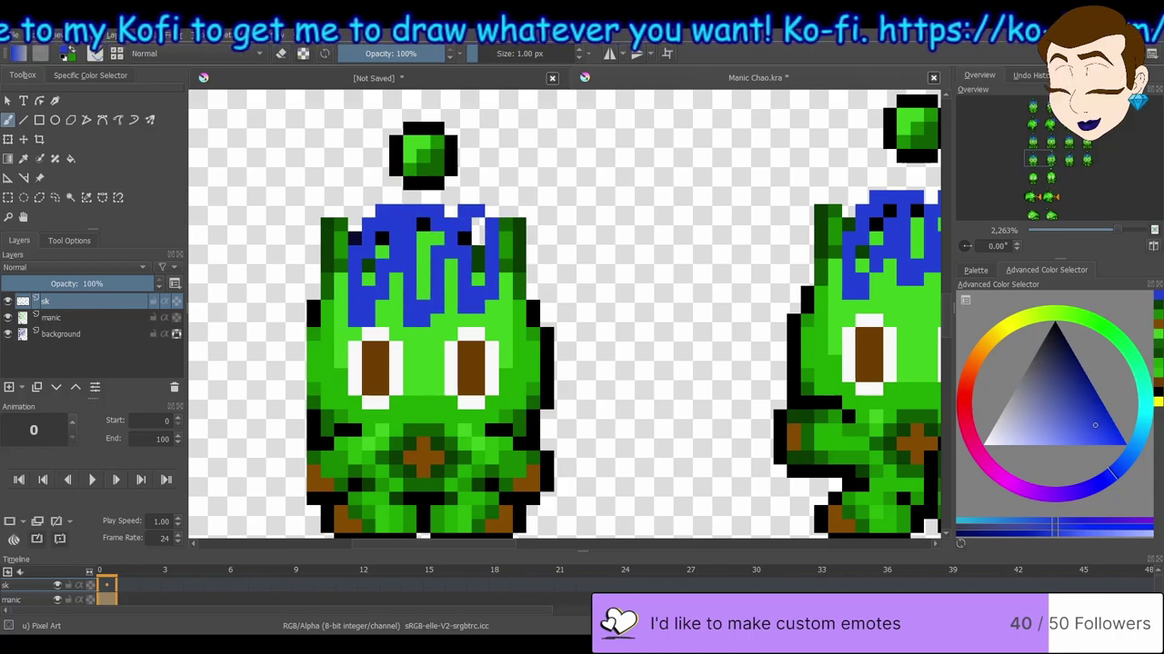
Sketch blue hair strands on the two smiling Chao sprites with hearts in the fifth row
scroll(563, 309, down, 5)
mouse_move(381, 136)
mouse_down()
mouse_move(445, 236)
mouse_move(532, 136)
mouse_up()
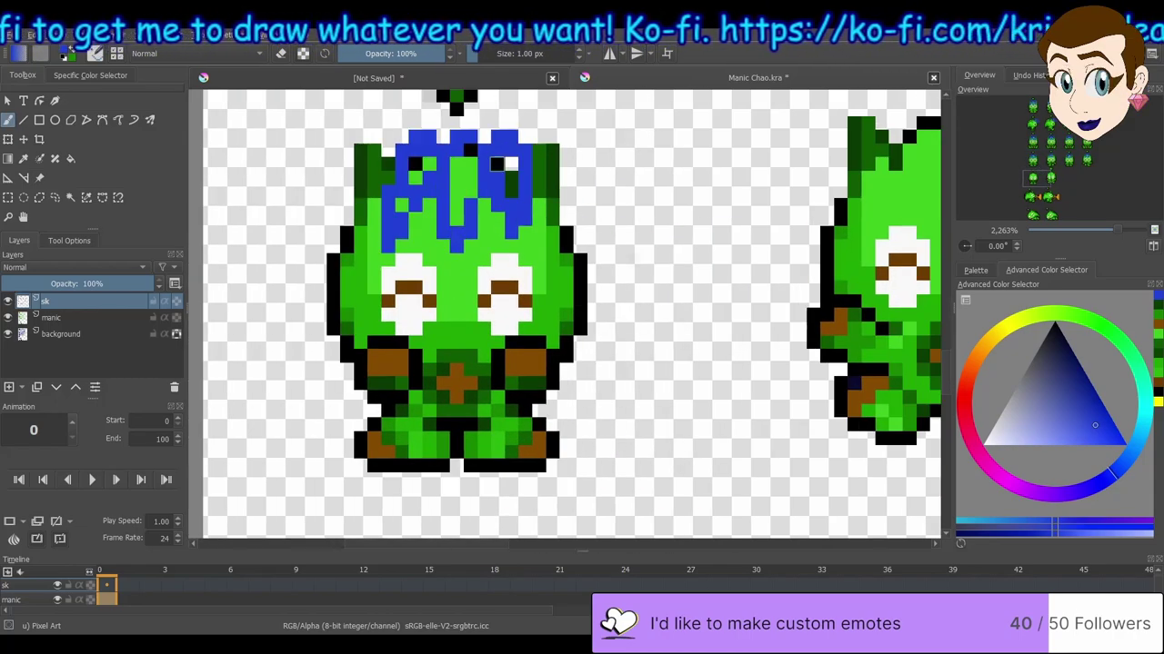
scroll(497, 163, down, 5)
mouse_move(509, 291)
mouse_down()
mouse_move(573, 364)
mouse_move(632, 277)
mouse_move(627, 291)
mouse_up()
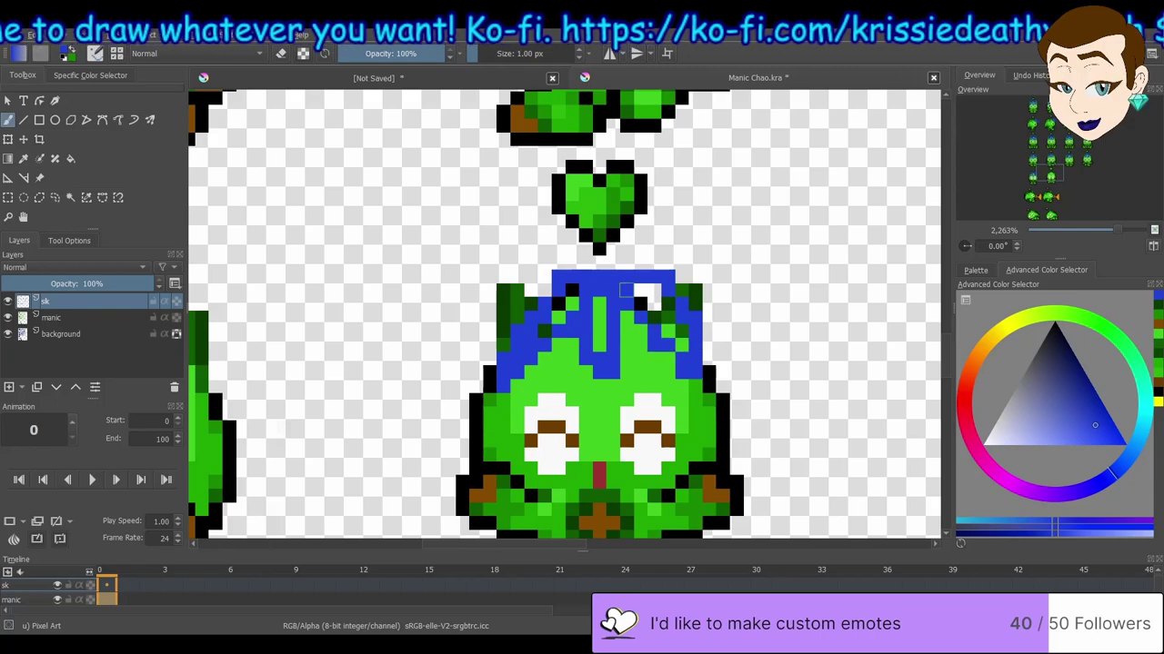
Sketch blue swept-forward hair on the two trumpet-playing Chao sprites in the sixth row
scroll(626, 291, down, 5)
mouse_move(371, 336)
mouse_down()
mouse_move(345, 291)
mouse_move(557, 286)
mouse_up()
scroll(496, 509, right, 5)
scroll(496, 509, down, 5)
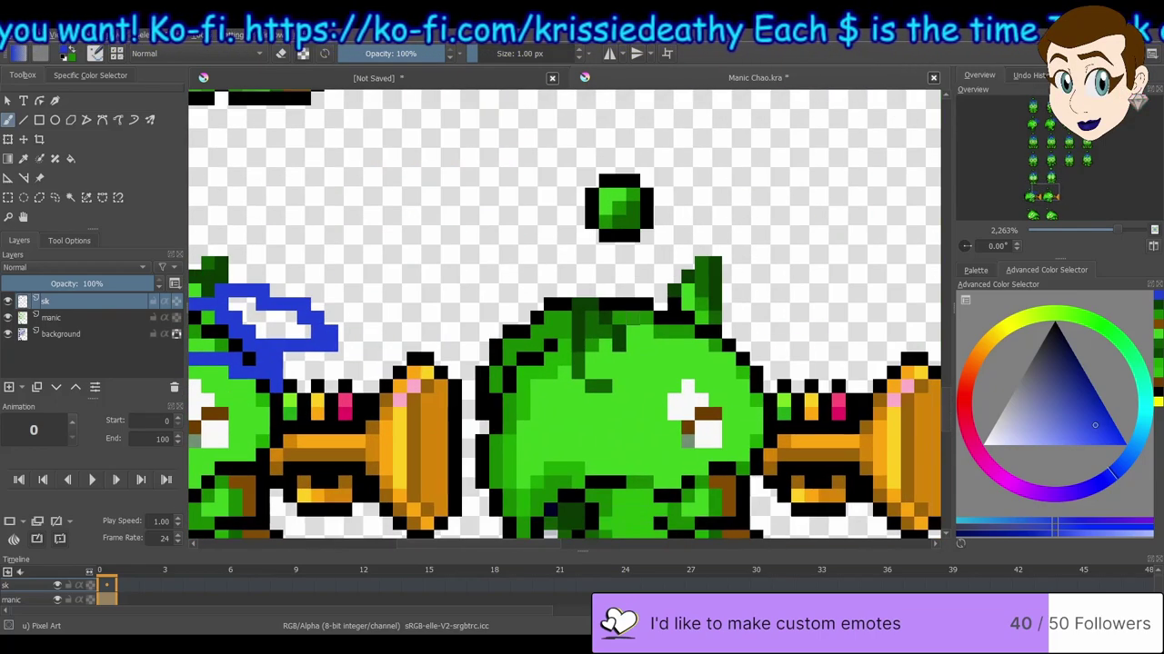
mouse_move(688, 318)
mouse_down()
mouse_move(637, 345)
mouse_move(741, 344)
mouse_up()
Sketch blue hair strands on the two sleeping Chao sprites in the bottom row
scroll(741, 346, down, 5)
mouse_move(331, 309)
mouse_down()
mouse_move(313, 300)
mouse_move(359, 269)
mouse_up()
mouse_move(818, 300)
mouse_down()
mouse_move(852, 281)
mouse_move(867, 402)
mouse_move(909, 318)
mouse_up()
Recolour the second sleeping Chao's hair outline with dark green sampled from its ear, and fill between the strands with bright green
ctrl+click(880, 296)
mouse_move(826, 309)
mouse_down()
mouse_move(799, 335)
mouse_move(837, 446)
mouse_move(836, 311)
mouse_move(840, 353)
mouse_move(880, 404)
mouse_move(906, 281)
mouse_move(909, 372)
mouse_up()
mouse_move(900, 273)
mouse_down()
mouse_move(627, 290)
mouse_move(615, 238)
mouse_up()
mouse_move(609, 331)
mouse_down()
mouse_move(637, 263)
mouse_move(625, 250)
mouse_up()
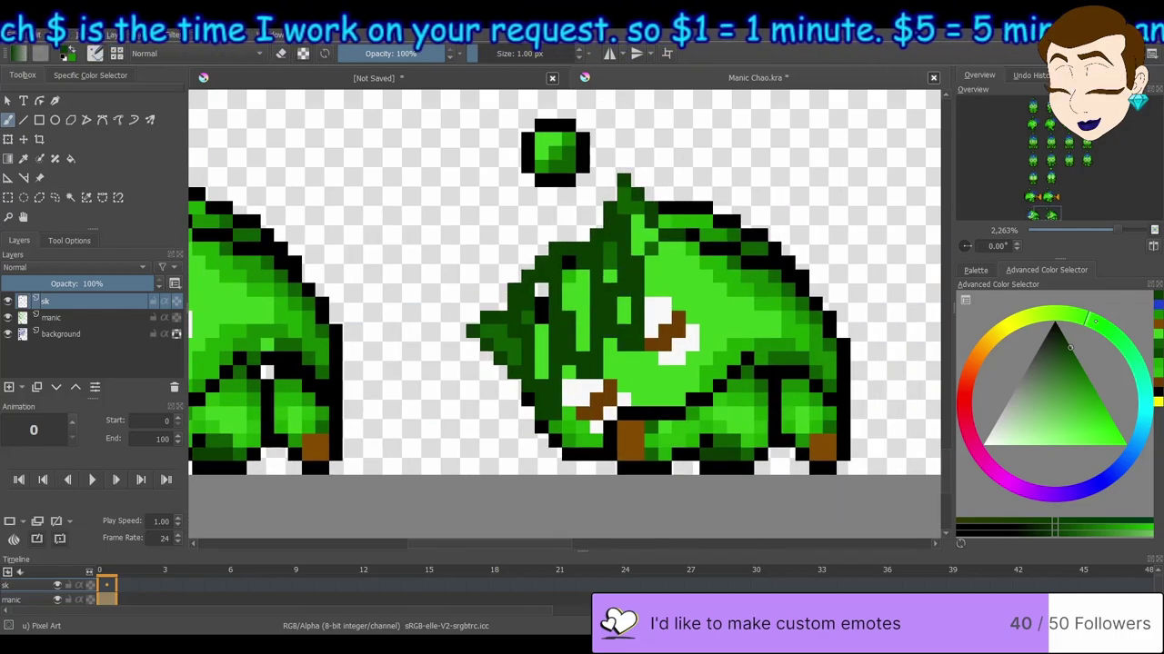
mouse_move(539, 275)
mouse_down()
mouse_move(542, 334)
mouse_move(569, 259)
mouse_move(622, 305)
mouse_up()
ctrl+click(543, 304)
drag(546, 300, 880, 350)
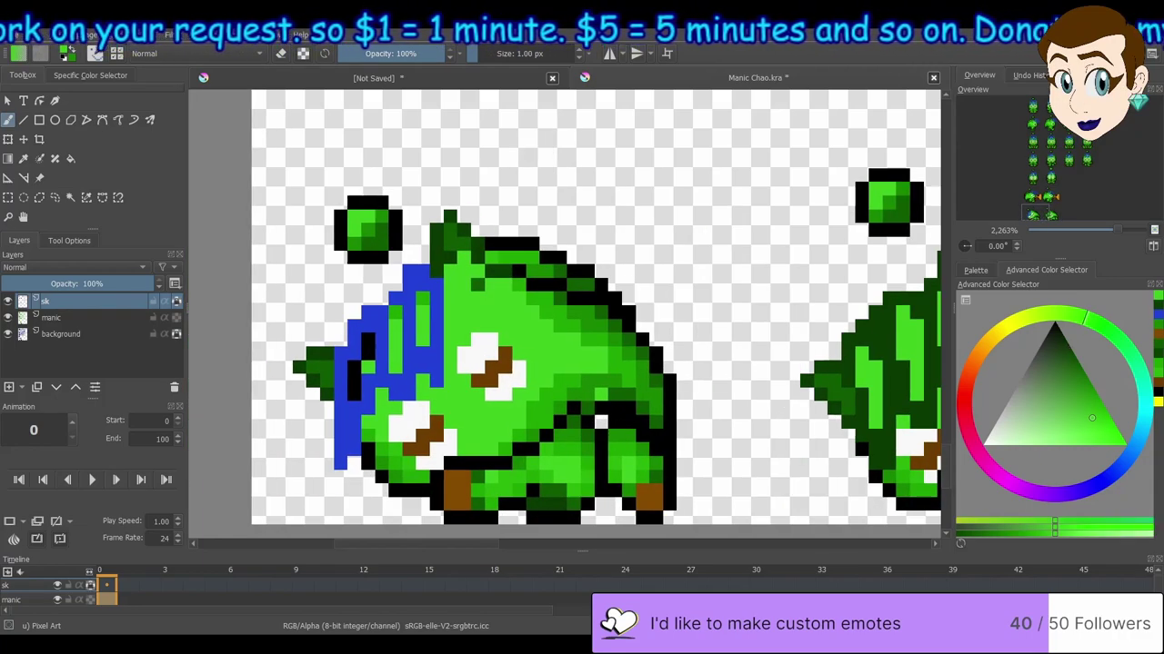
Recolour the blue hair outlines on the first sleeping Chao and the remaining sprites of the sheet to dark green
ctrl+click(318, 368)
mouse_move(361, 338)
mouse_down()
mouse_move(340, 405)
mouse_move(381, 325)
mouse_move(424, 325)
mouse_move(410, 409)
mouse_move(397, 326)
mouse_up()
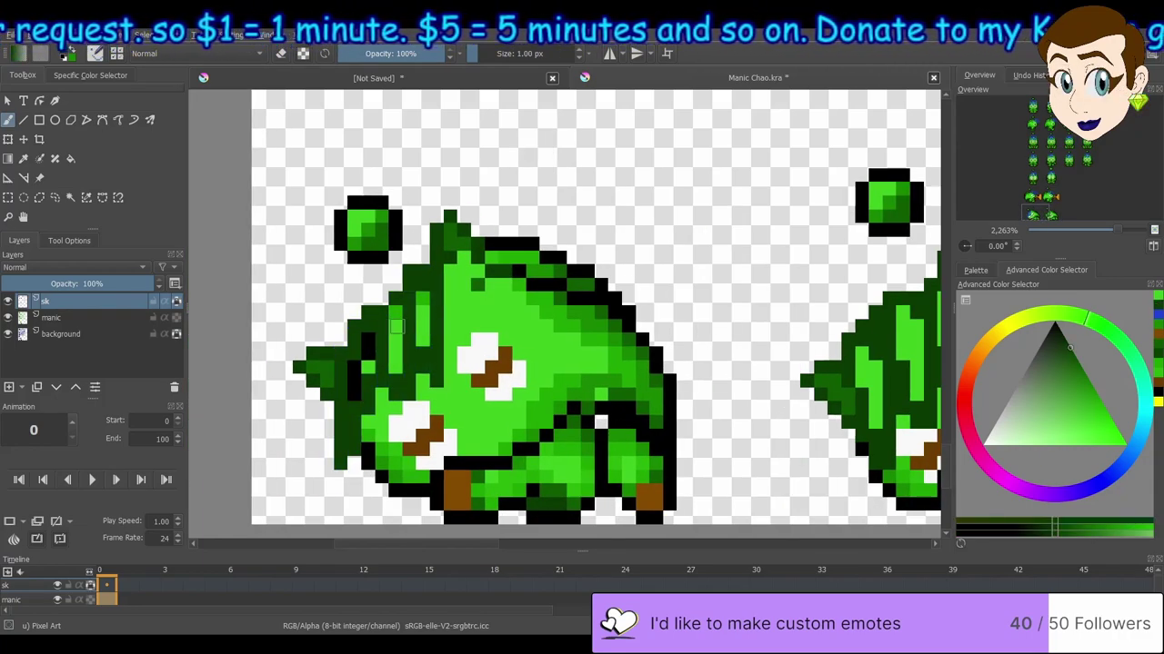
scroll(397, 326, down, 6)
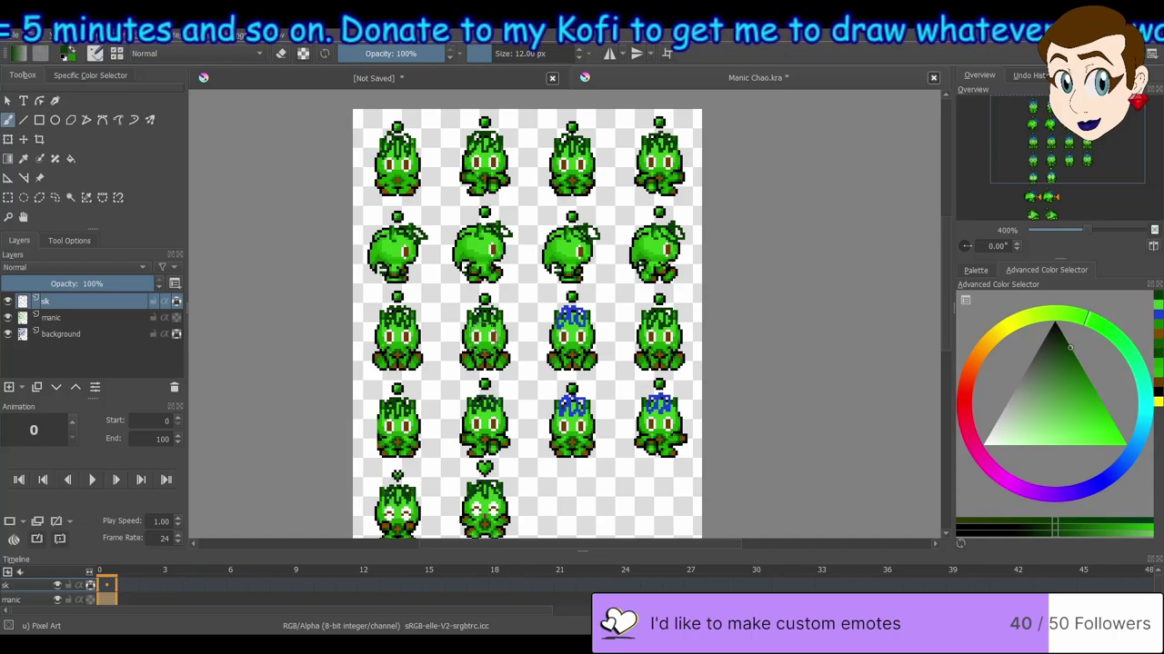
scroll(407, 329, down, 5)
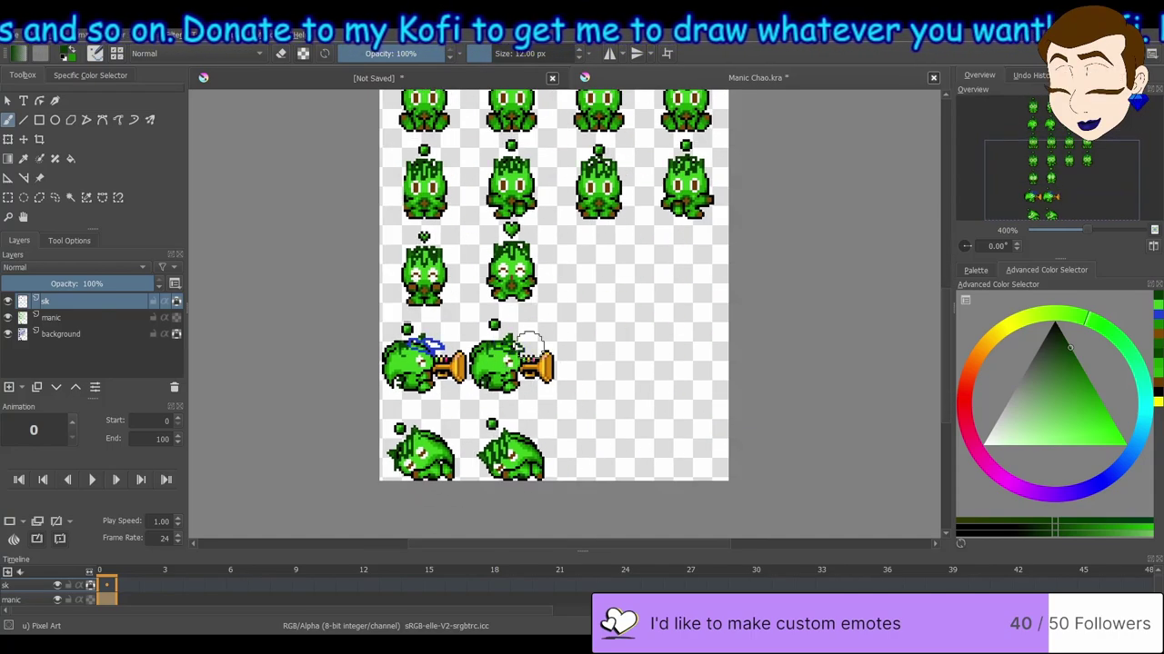
scroll(422, 359, up, 4)
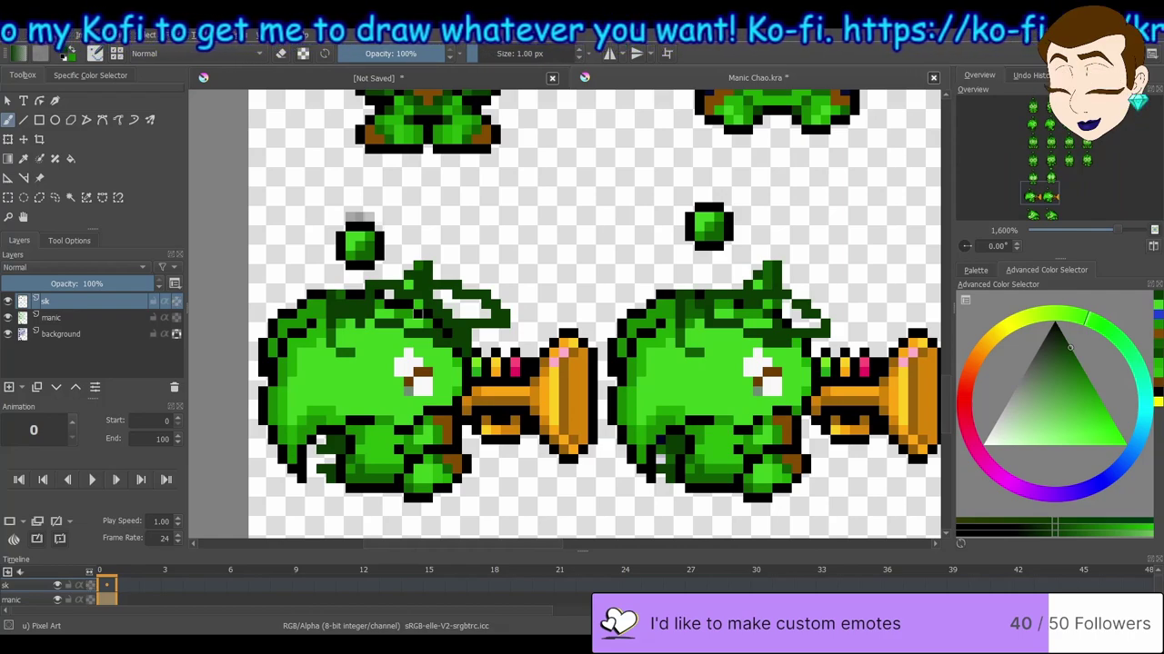
Fill the gaps inside the hair outlines of both trumpet-playing Chao sprites with sampled bright green
ctrl+click(437, 315)
mouse_move(442, 296)
mouse_down()
mouse_move(437, 314)
mouse_move(491, 315)
mouse_move(397, 292)
mouse_up()
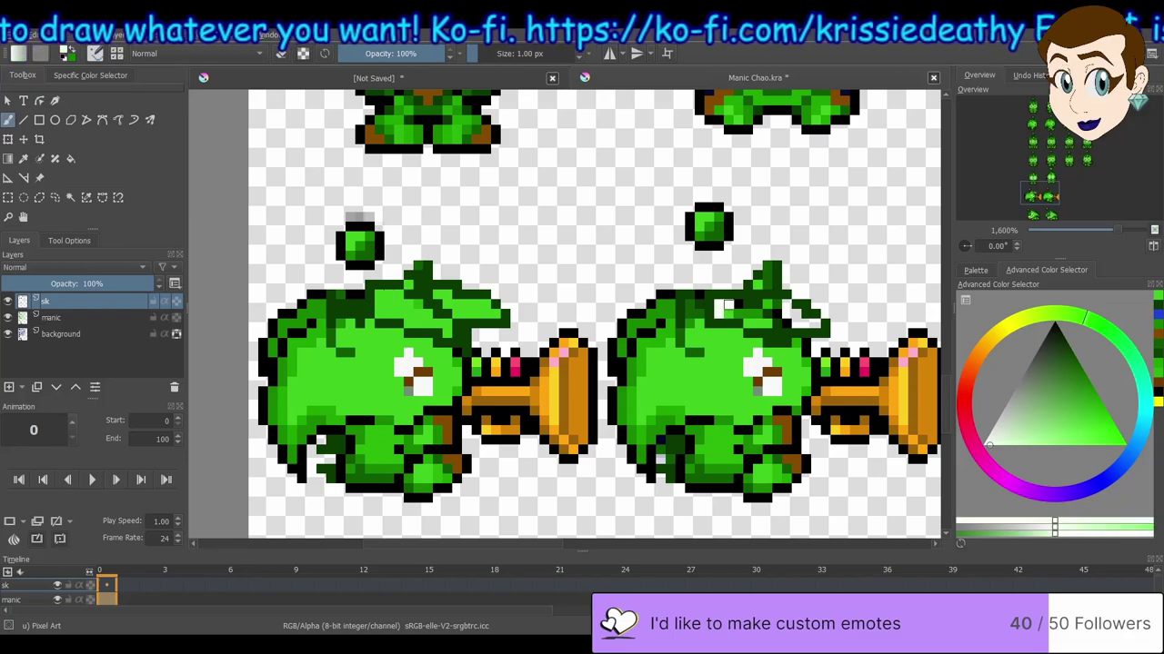
mouse_move(784, 305)
mouse_down()
mouse_move(809, 326)
mouse_move(822, 320)
mouse_move(787, 285)
mouse_up()
ctrl+click(829, 313)
Fill the black and empty gaps in the hair of the two fifth-row heart Chao sprites with sampled greens
scroll(788, 285, up, 5)
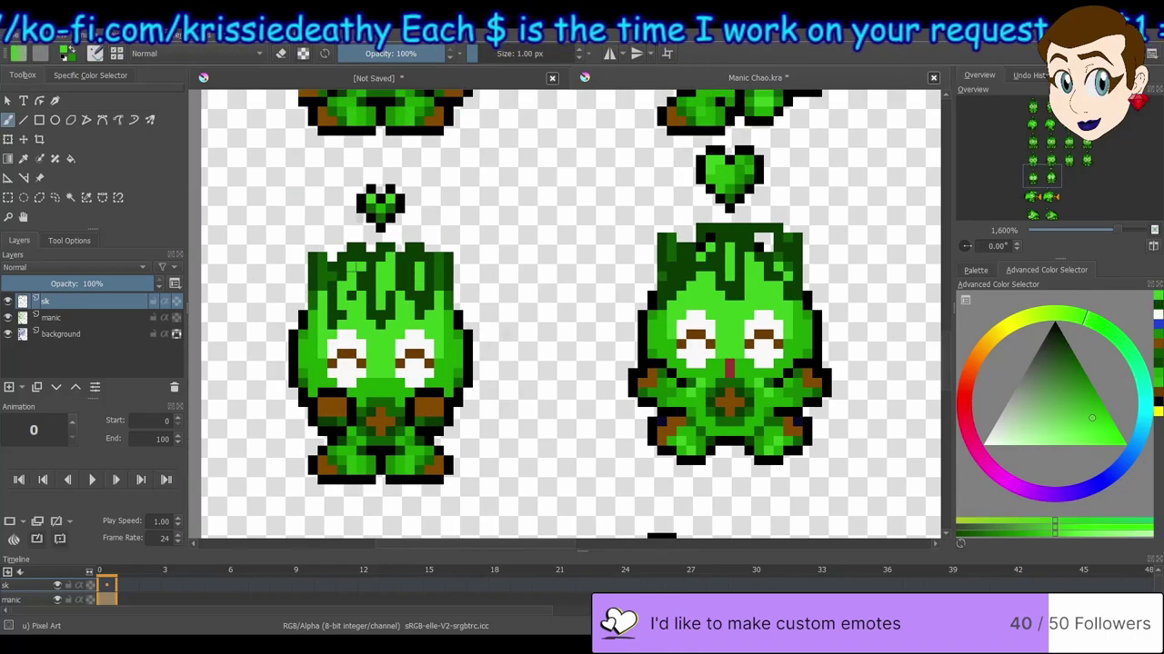
ctrl+click(370, 306)
ctrl+click(706, 243)
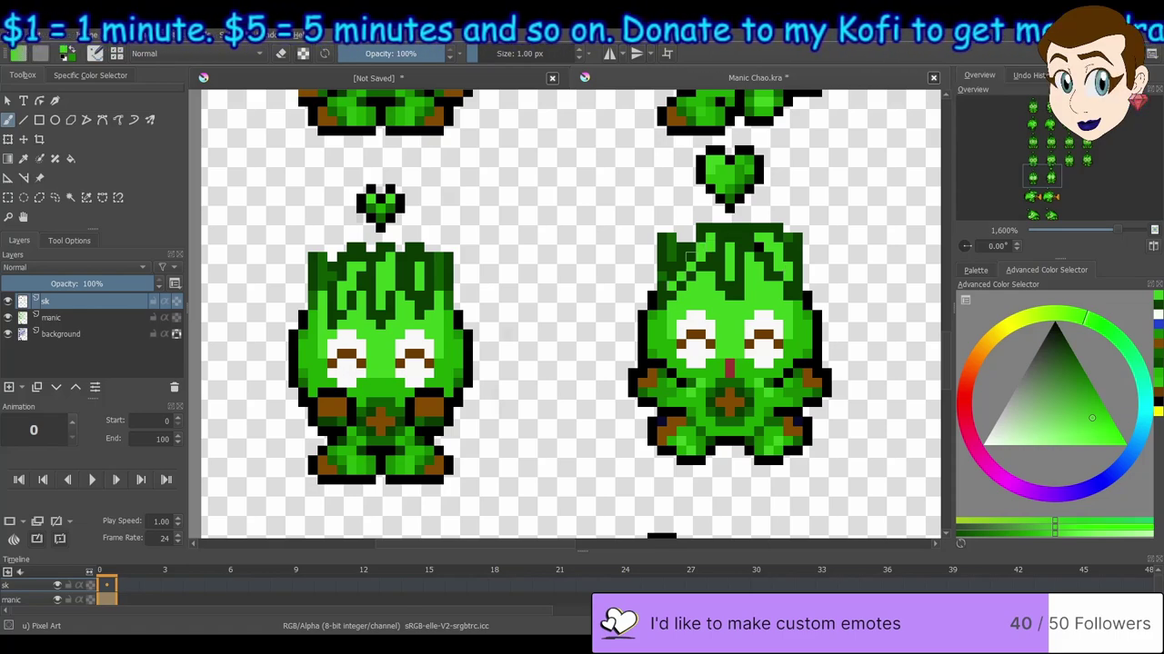
Fill the gaps in the hair of the third and fourth Chao sprites in the fourth row with bright green
drag(1043, 177, 1088, 161)
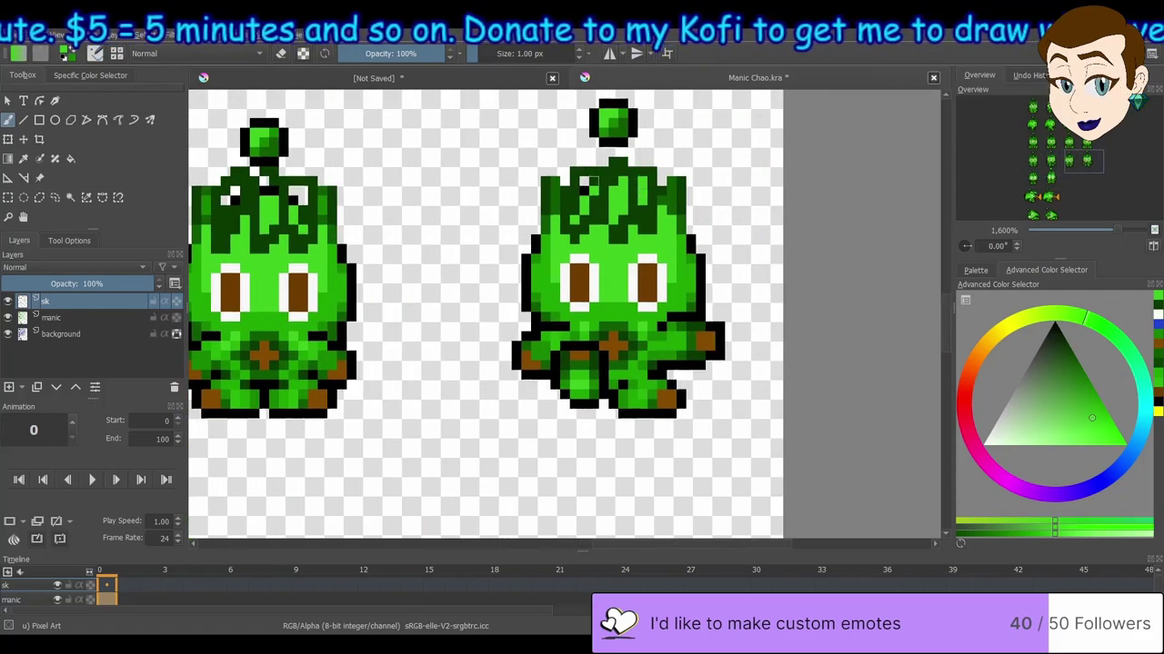
drag(589, 183, 602, 182)
click(298, 196)
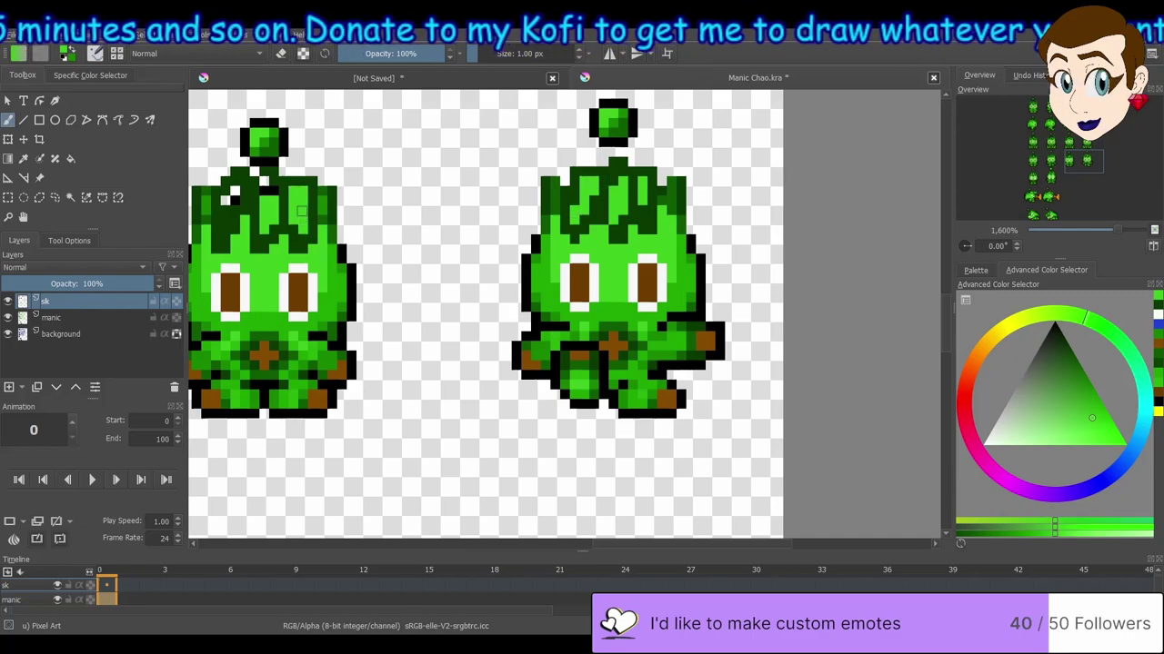
click(269, 192)
click(230, 197)
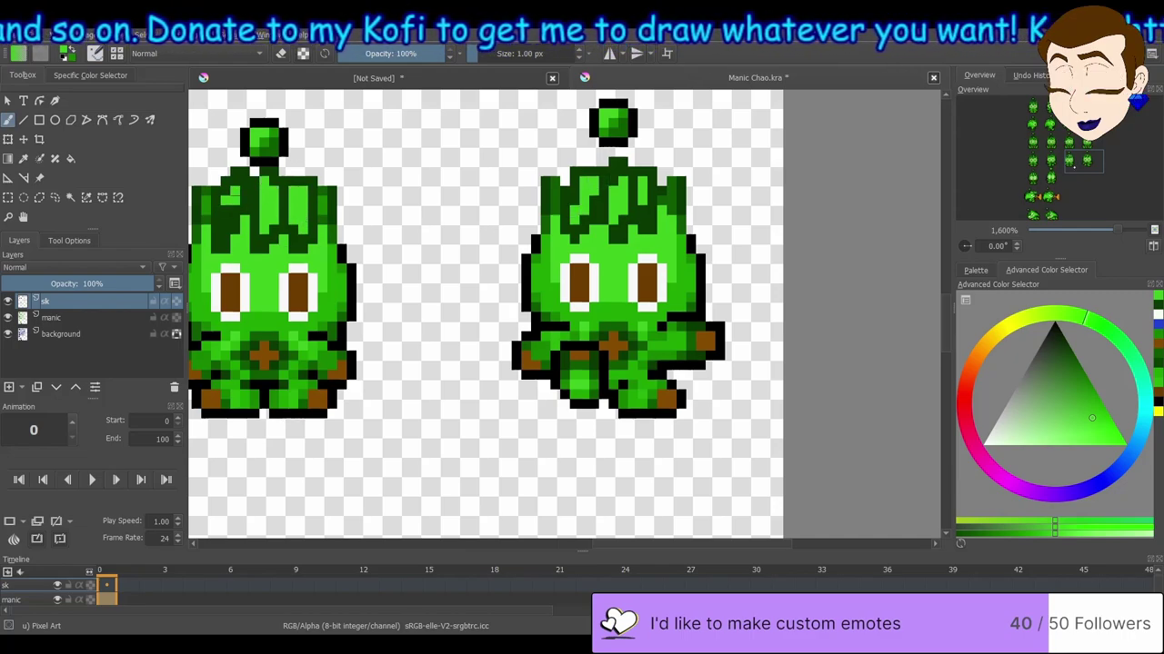
Touch up the third fourth-row Chao's hair in dark green and fill the second one's hair gaps with bright green
drag(1084, 162, 1090, 160)
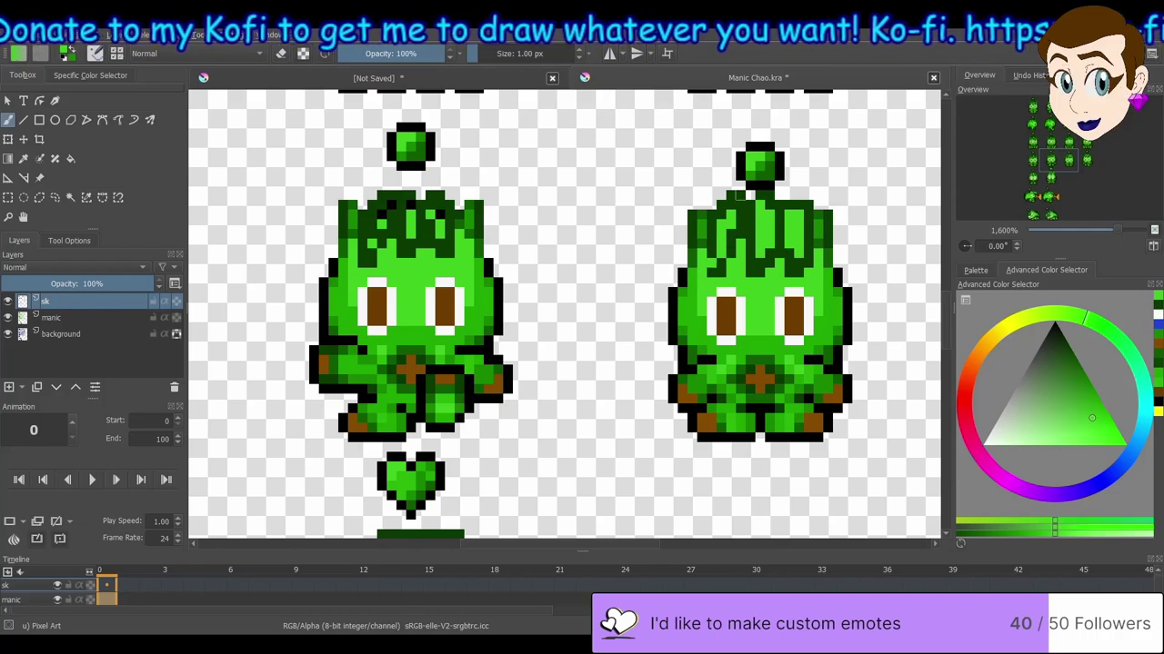
click(1030, 74)
click(1070, 348)
click(979, 75)
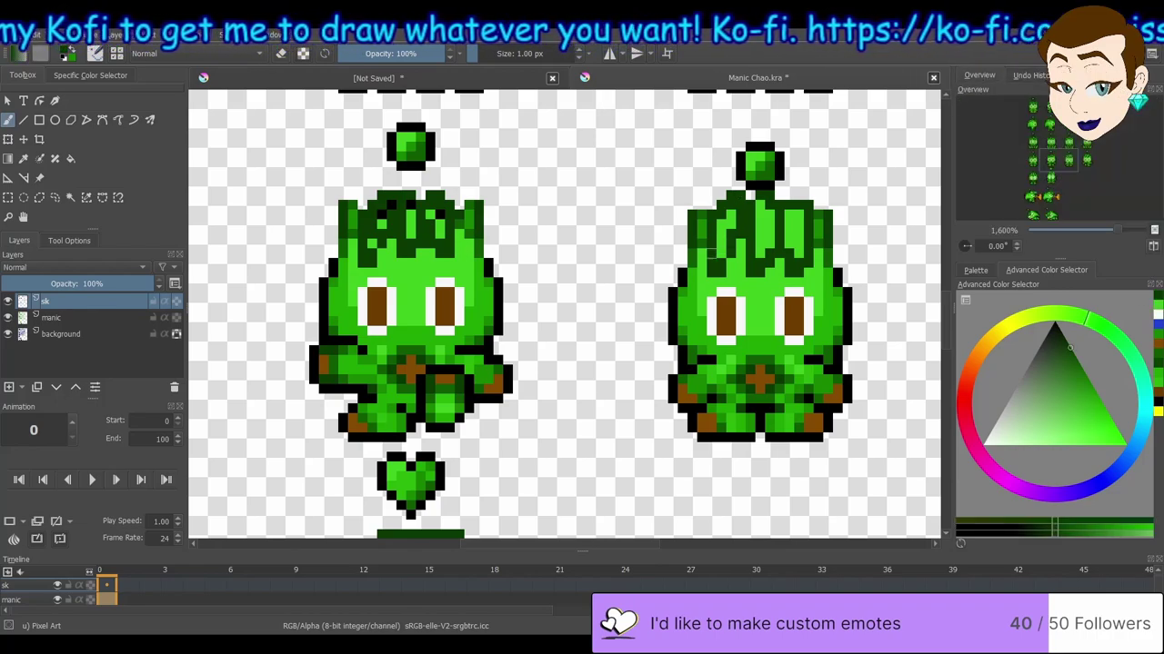
click(1091, 417)
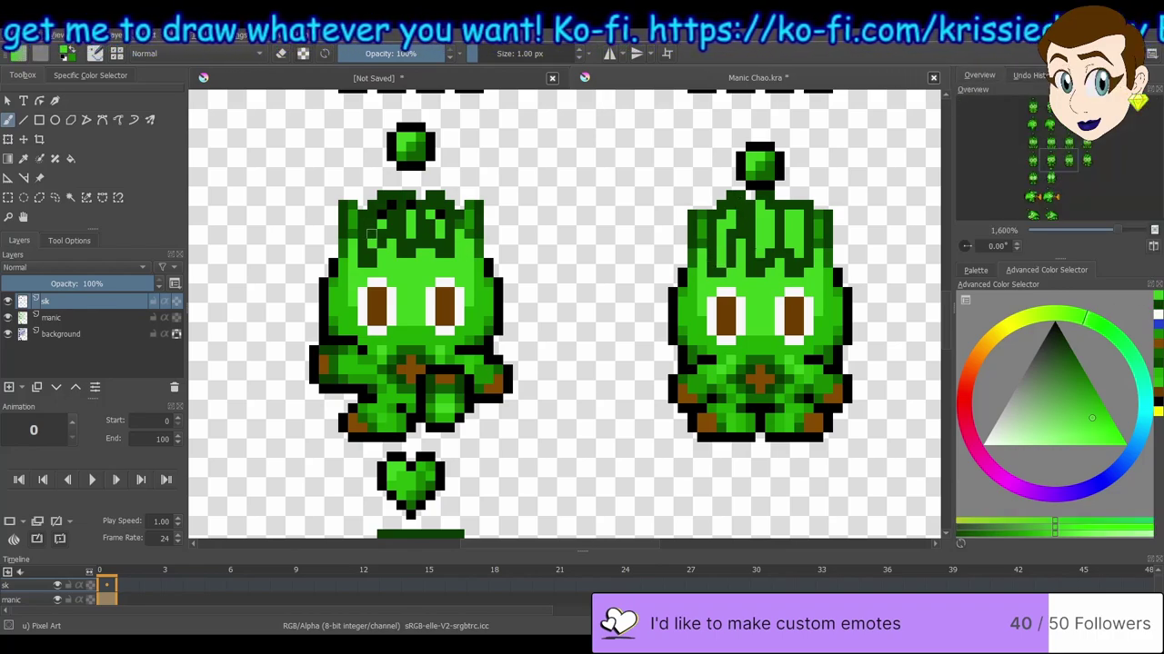
click(386, 211)
click(412, 206)
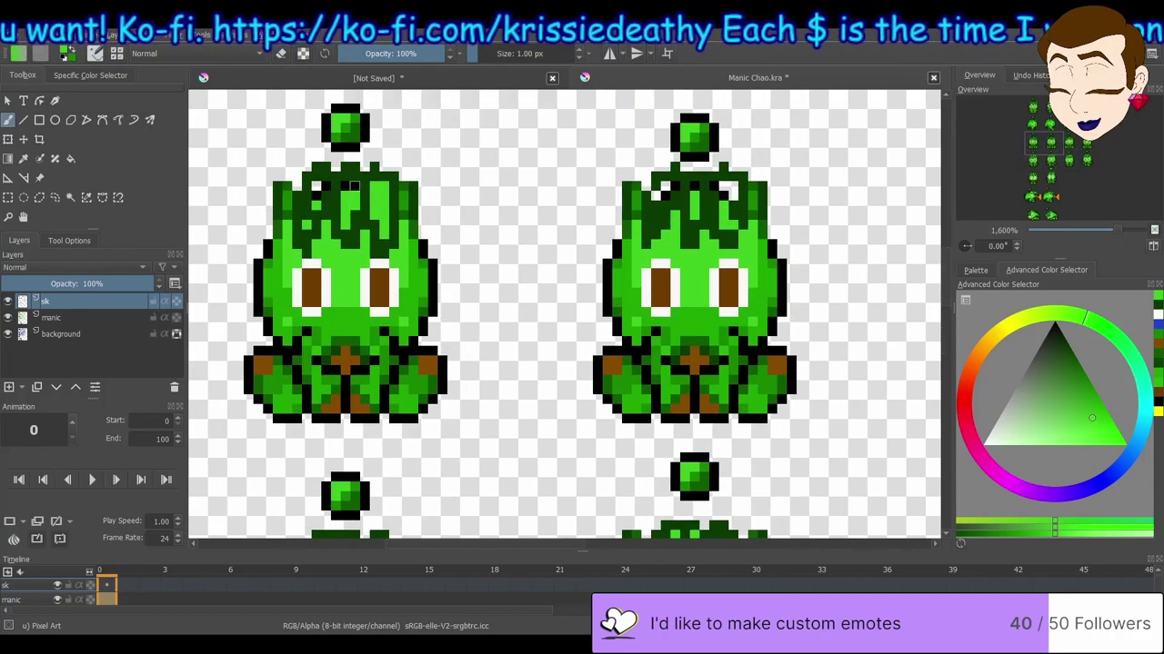
Fill the white and black gaps in the hair of the sitting Chao sprites in the third row with bright green
click(317, 191)
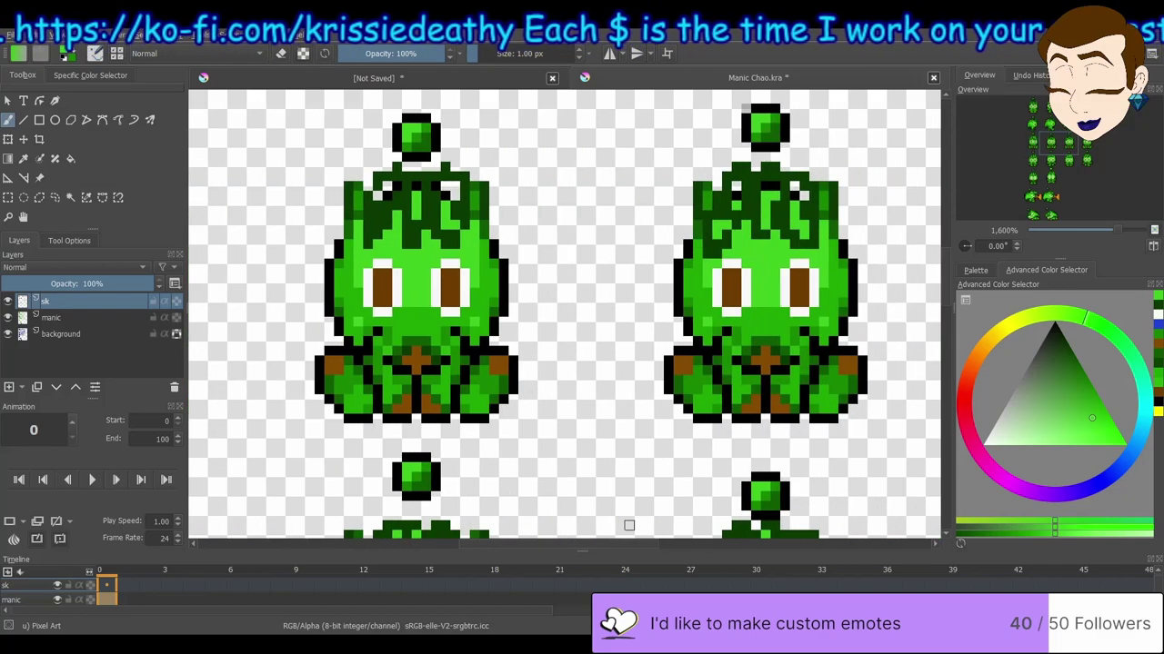
drag(455, 192, 454, 218)
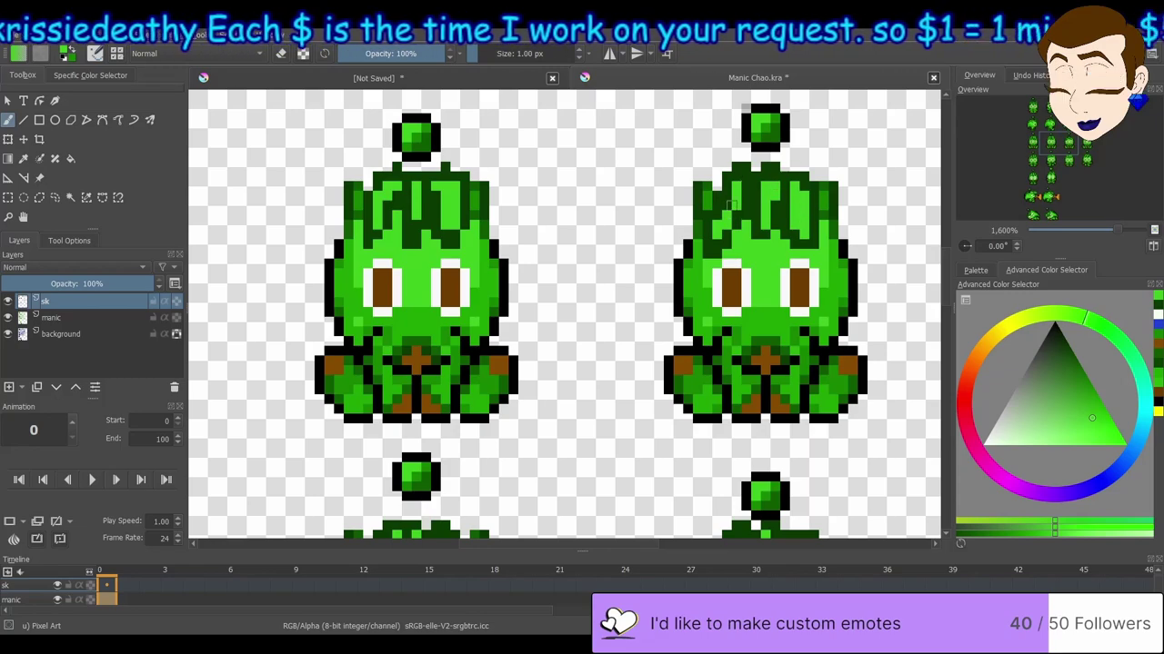
drag(732, 205, 514, 277)
drag(581, 266, 525, 260)
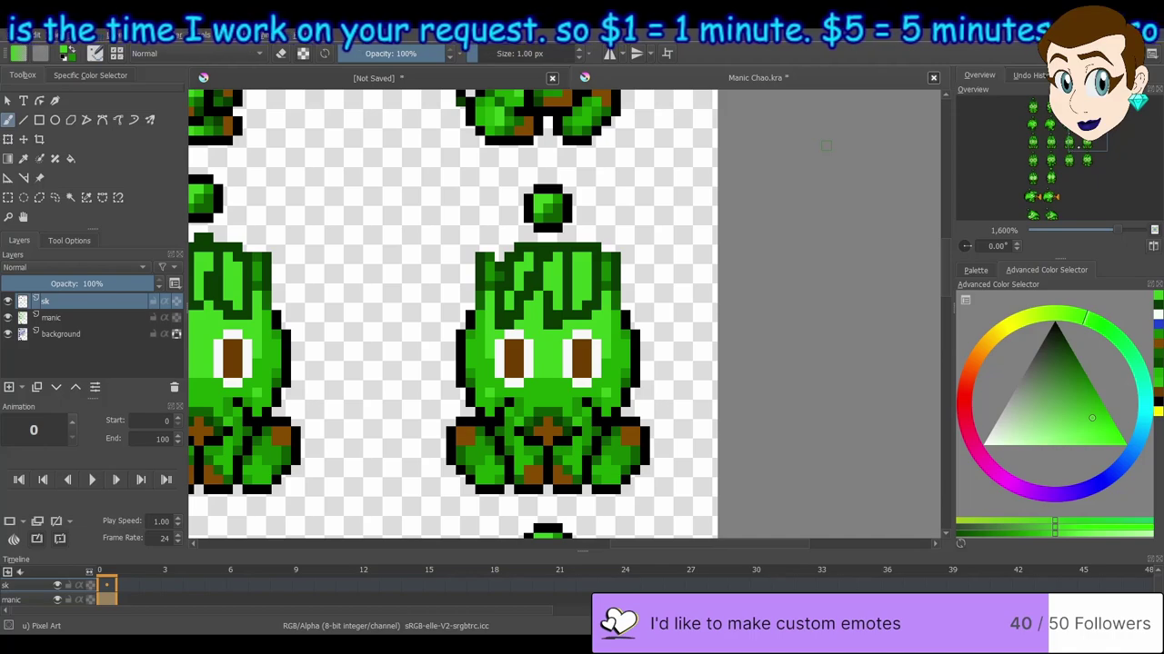
Fill the swept-forward hair of the side-facing Chao sprites in the second row with bright green, keeping dark green strand lines
drag(825, 146, 943, 79)
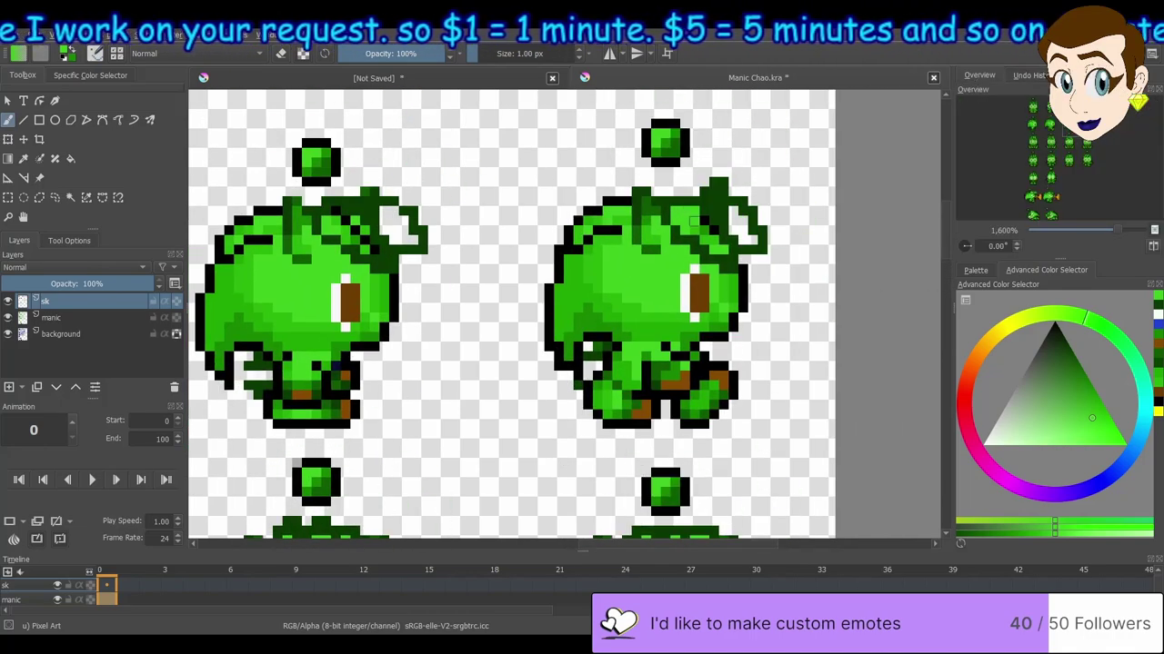
mouse_move(692, 220)
mouse_down()
mouse_move(727, 214)
mouse_move(694, 210)
mouse_up()
mouse_move(374, 212)
mouse_down()
mouse_move(404, 239)
mouse_move(345, 233)
mouse_up()
mouse_move(686, 203)
mouse_down()
mouse_move(496, 227)
mouse_move(561, 255)
mouse_move(518, 256)
mouse_up()
key(ctrl+z)
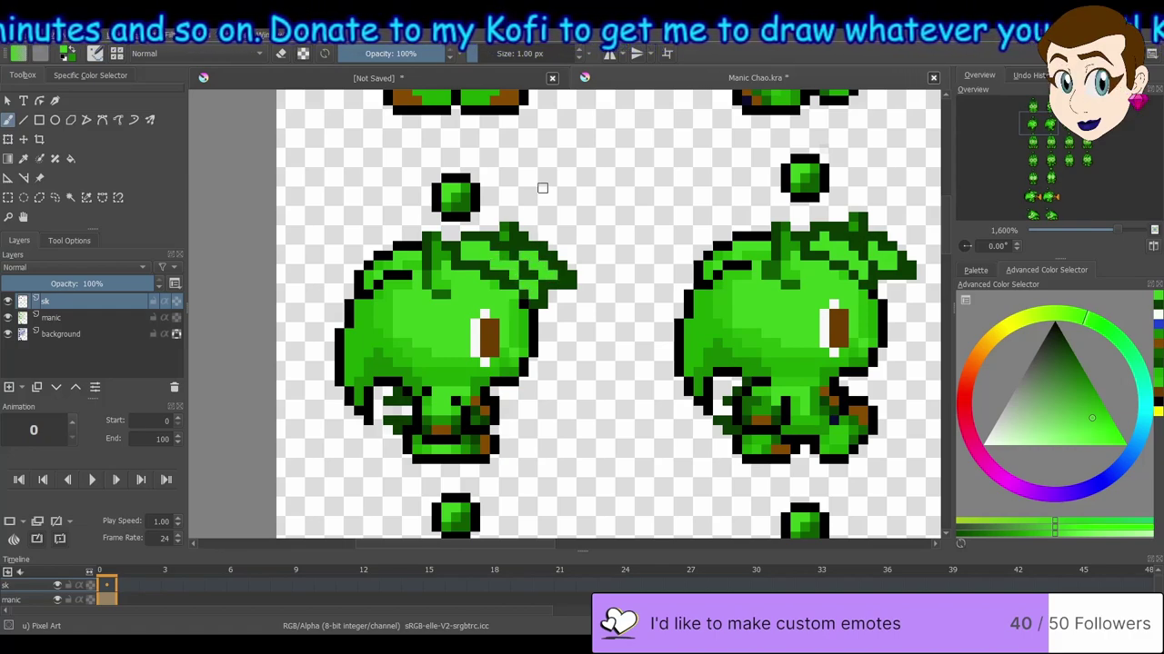
ctrl+click(533, 237)
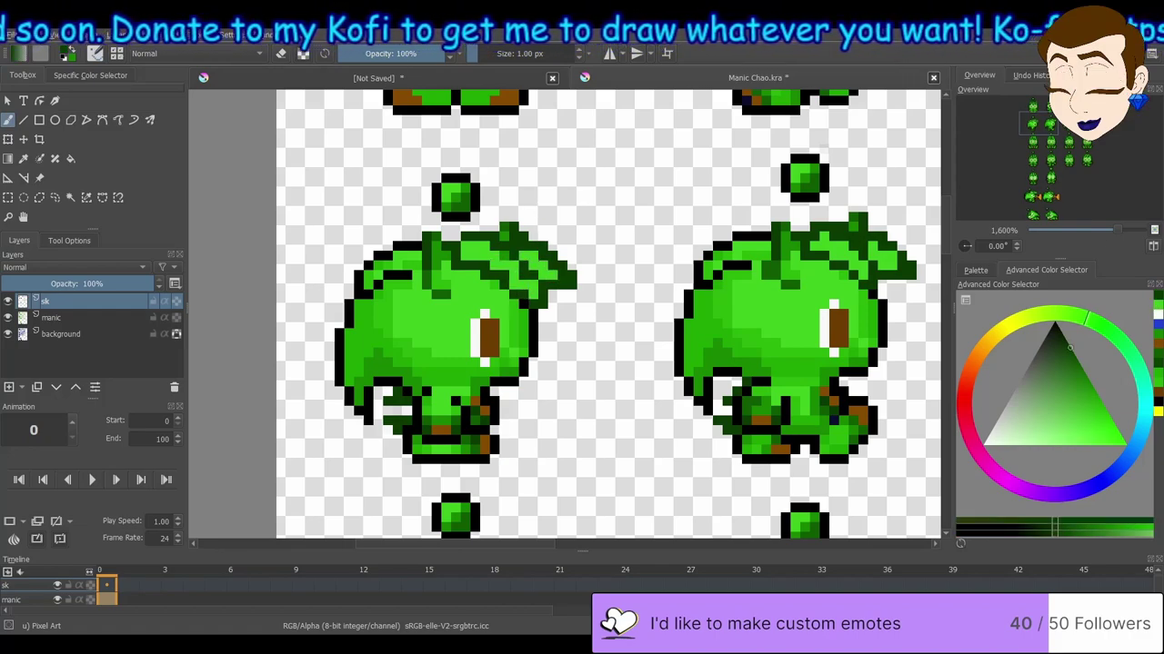
ctrl+click(482, 259)
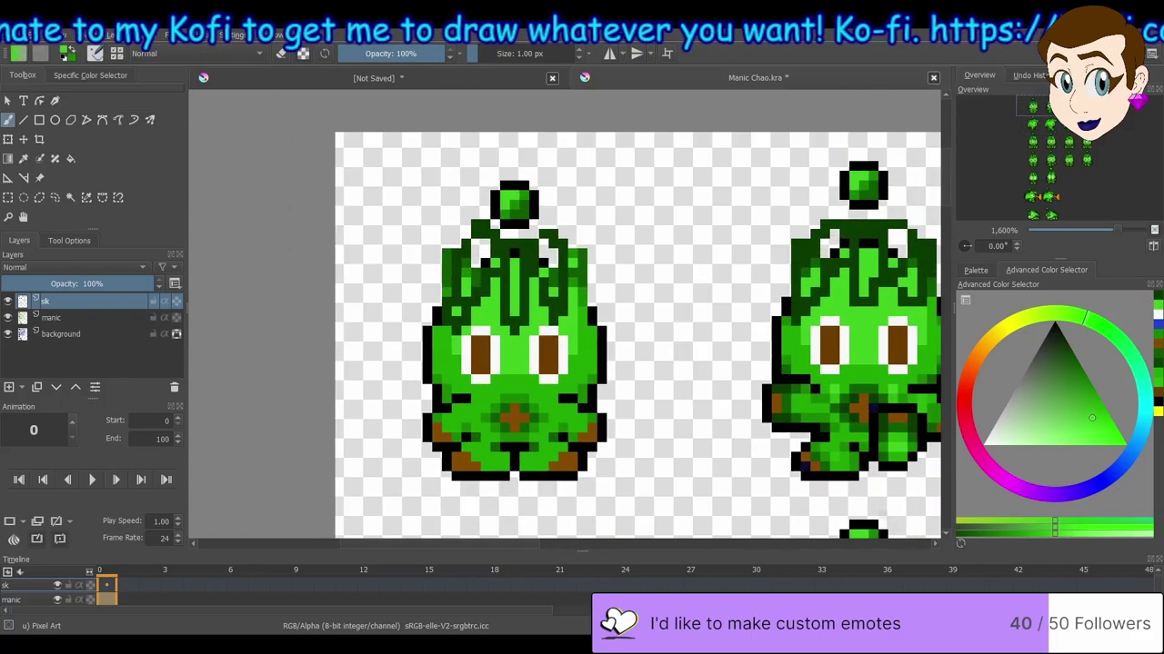
Fill the remaining white and black gaps in the hair of the four first-row Chao sprites with bright green, keeping the dark green strands
drag(544, 242, 554, 291)
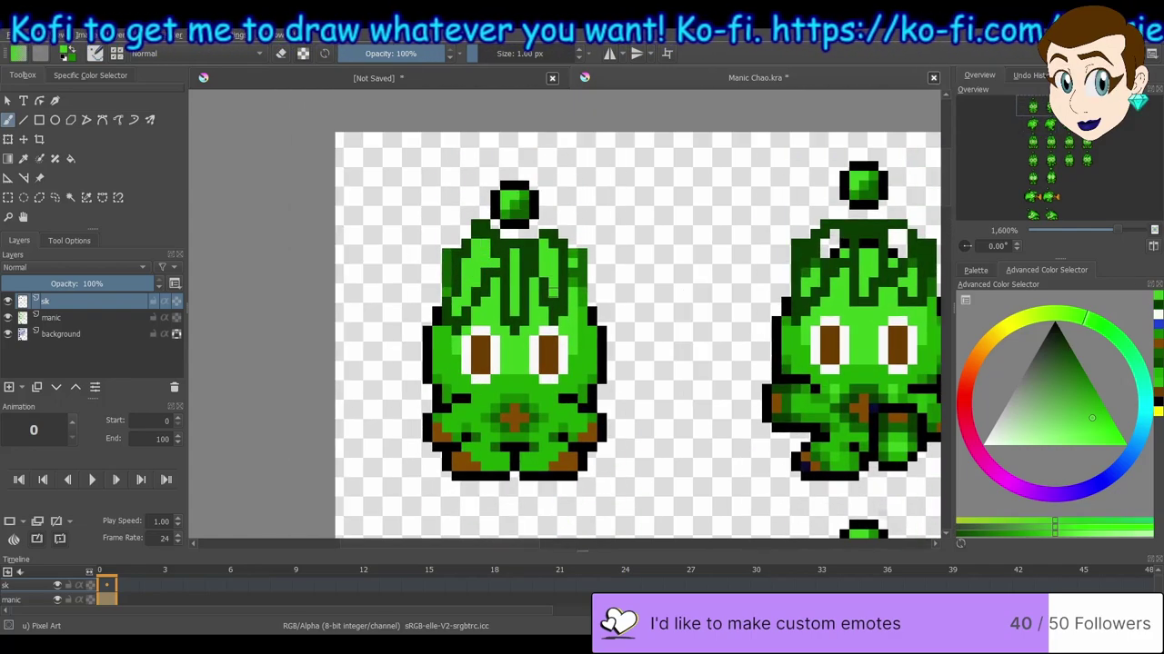
mouse_move(830, 239)
mouse_down()
mouse_move(814, 273)
mouse_move(844, 244)
mouse_move(863, 254)
mouse_move(907, 257)
mouse_up()
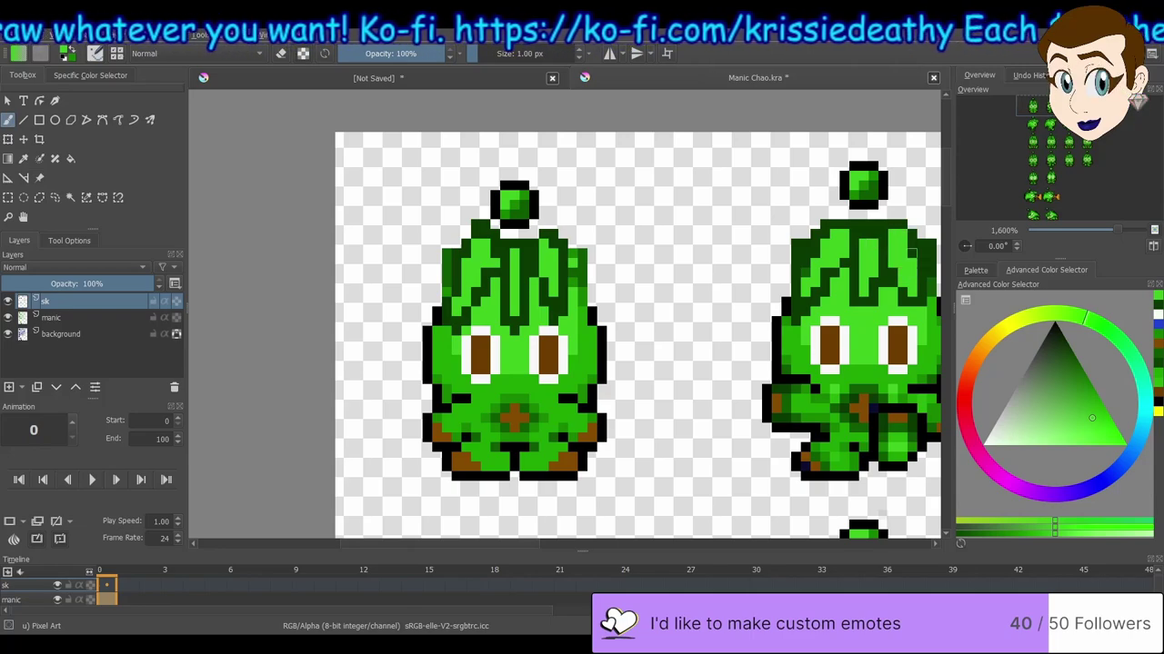
click(1037, 186)
click(1030, 74)
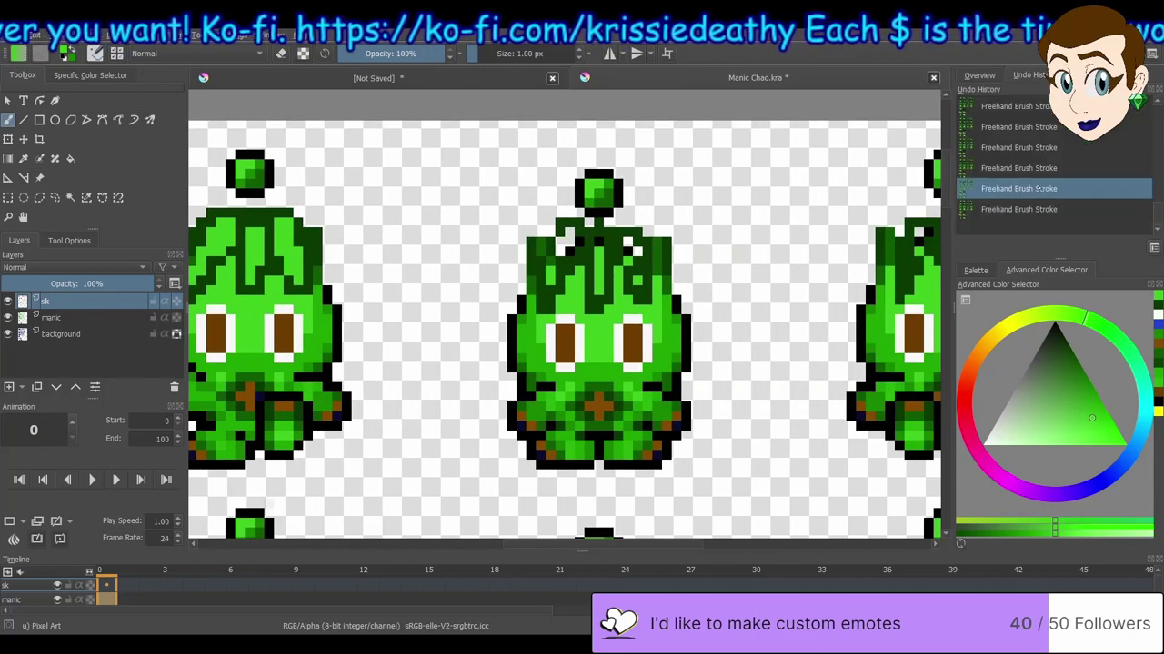
mouse_move(593, 238)
mouse_down()
mouse_move(602, 246)
mouse_move(551, 265)
mouse_move(627, 241)
mouse_move(640, 273)
mouse_up()
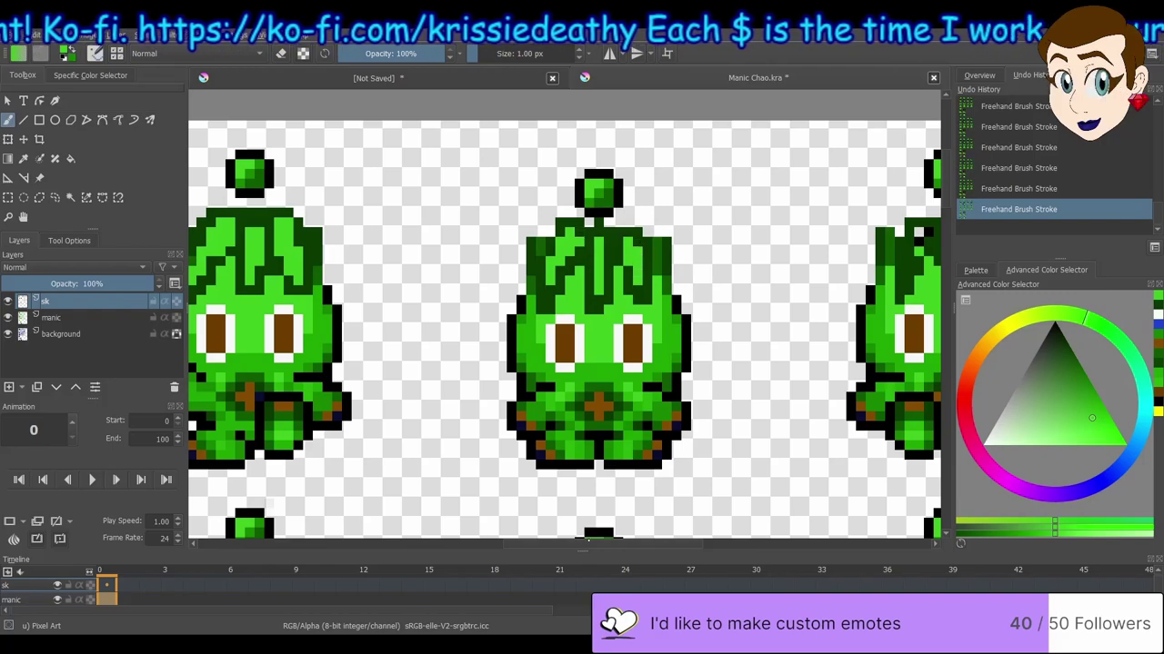
scroll(636, 273, right, 3)
mouse_move(582, 241)
mouse_down()
mouse_move(539, 234)
mouse_move(510, 241)
mouse_move(519, 233)
mouse_move(500, 264)
mouse_up()
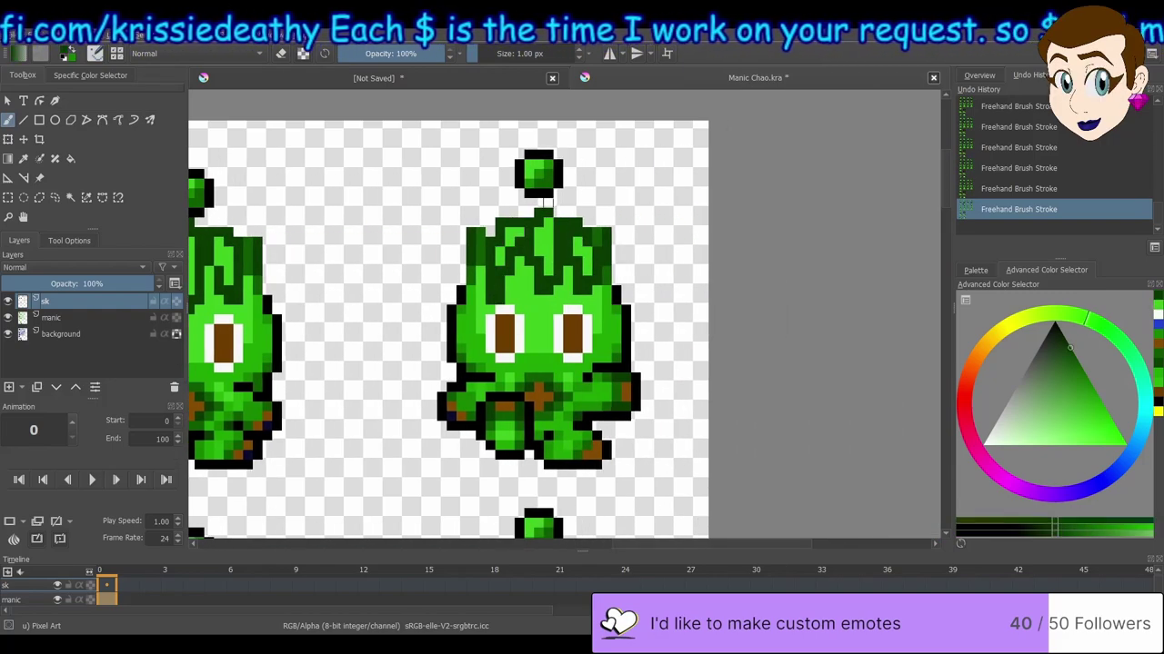
ctrl+click(530, 260)
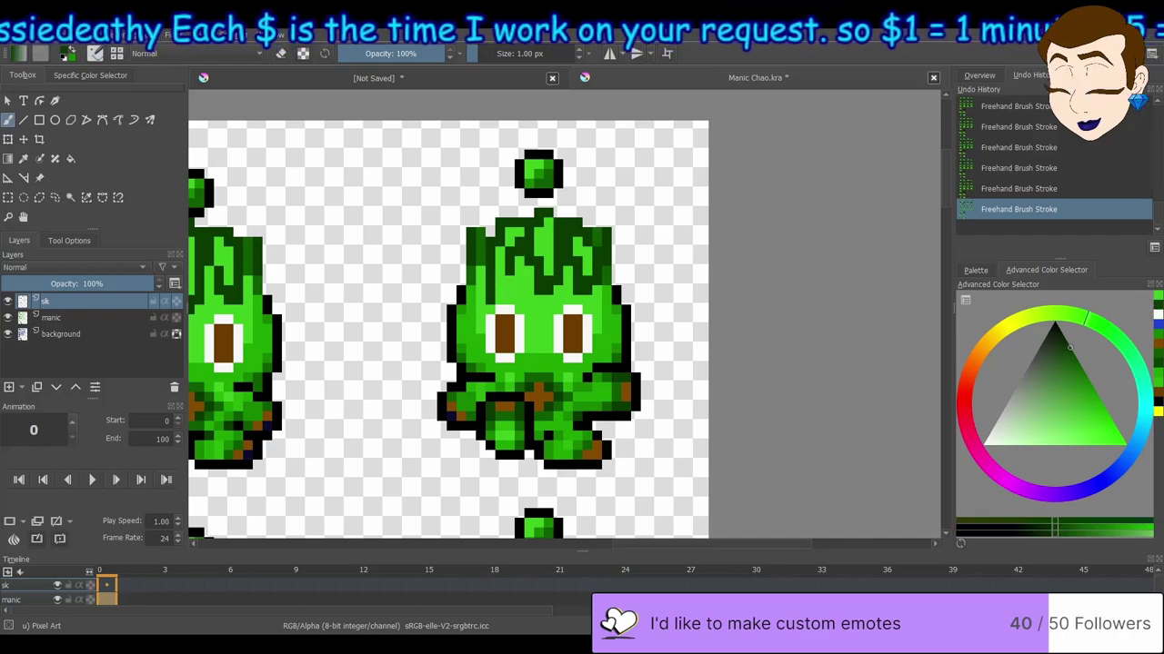
Set the brush to yellow #ffff01 and add two single-pixel earrings along one side of each first-row Chao's head
click(1007, 324)
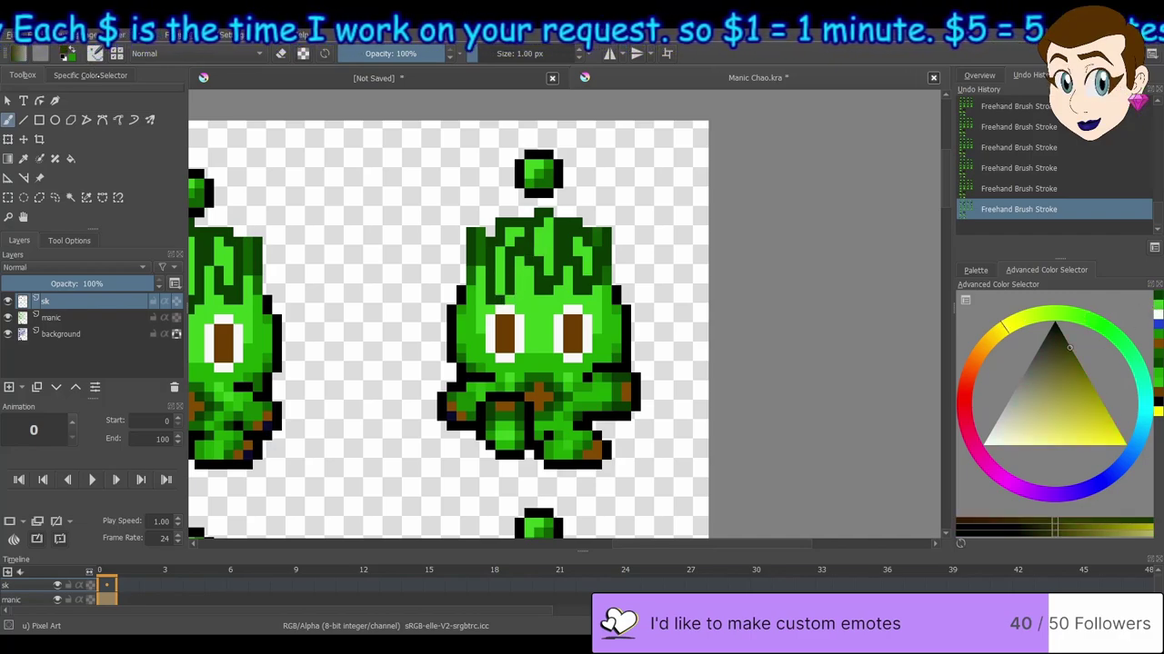
click(90, 75)
click(606, 261)
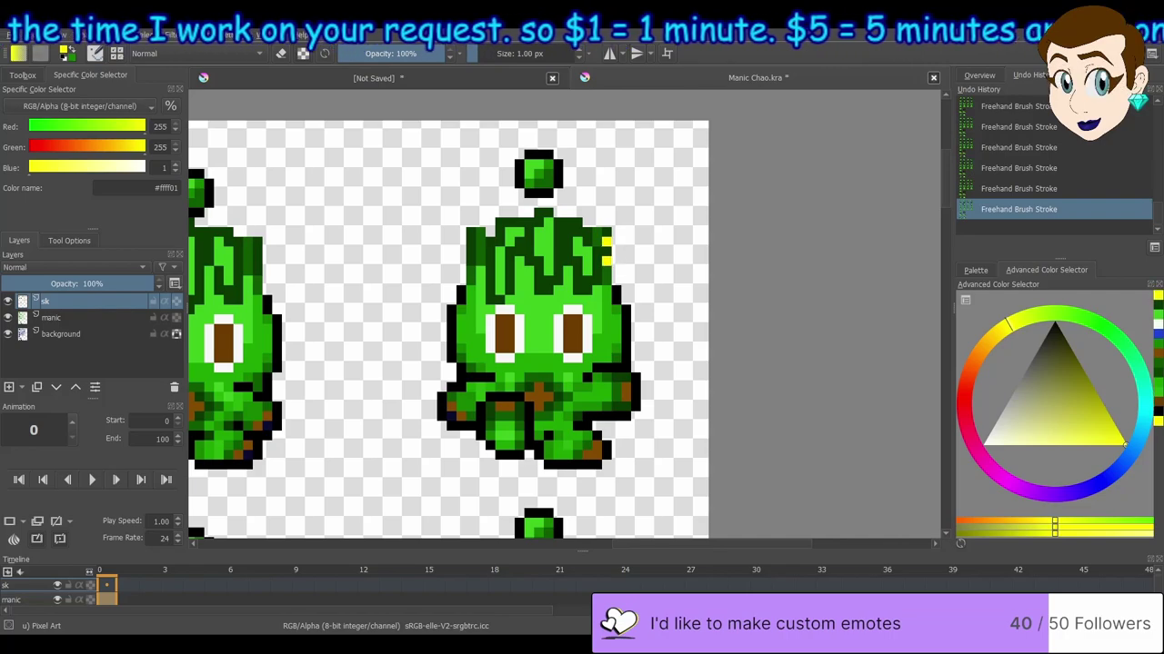
scroll(615, 261, down, 2)
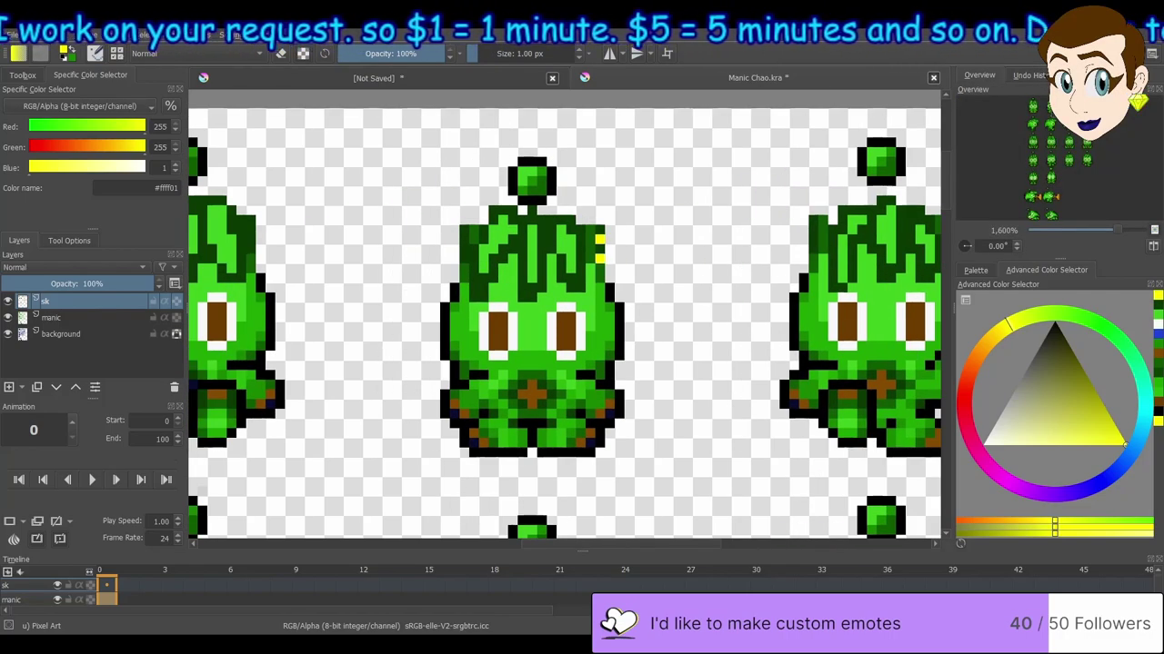
scroll(564, 323, left, 3)
scroll(564, 323, left, 3)
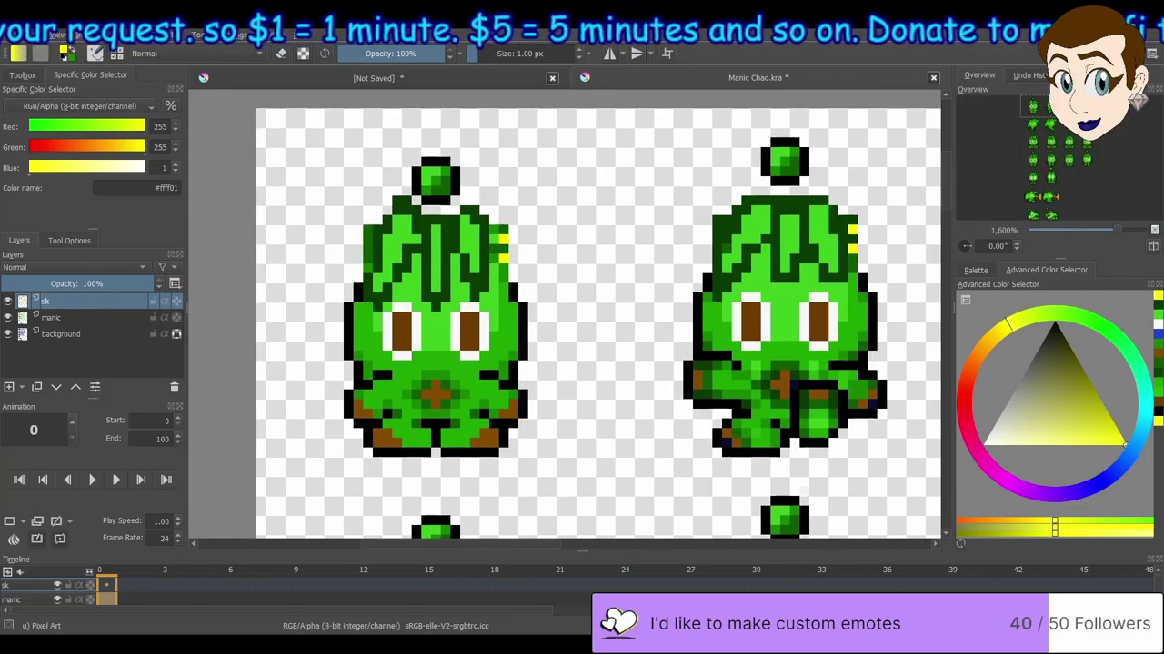
scroll(564, 323, left, 2)
Add a yellow earring pixel beside the raised hair tip of the side-facing Chao sprites in the second row, undoing the stray connecting line
drag(859, 227, 509, 238)
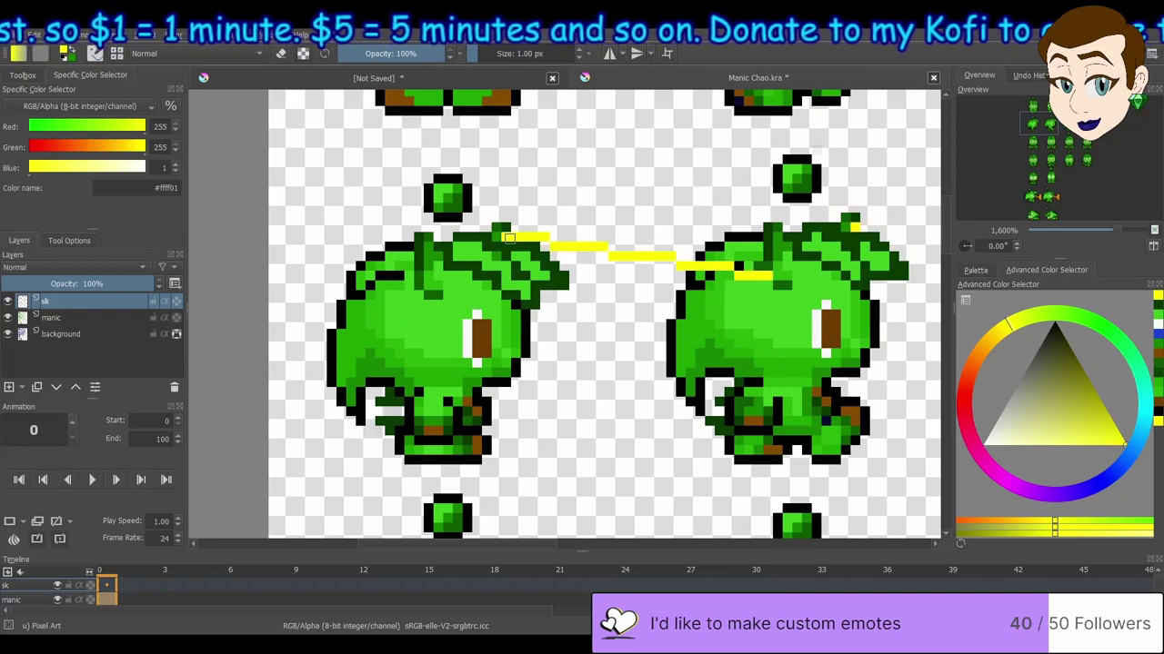
key(ctrl+z)
click(505, 238)
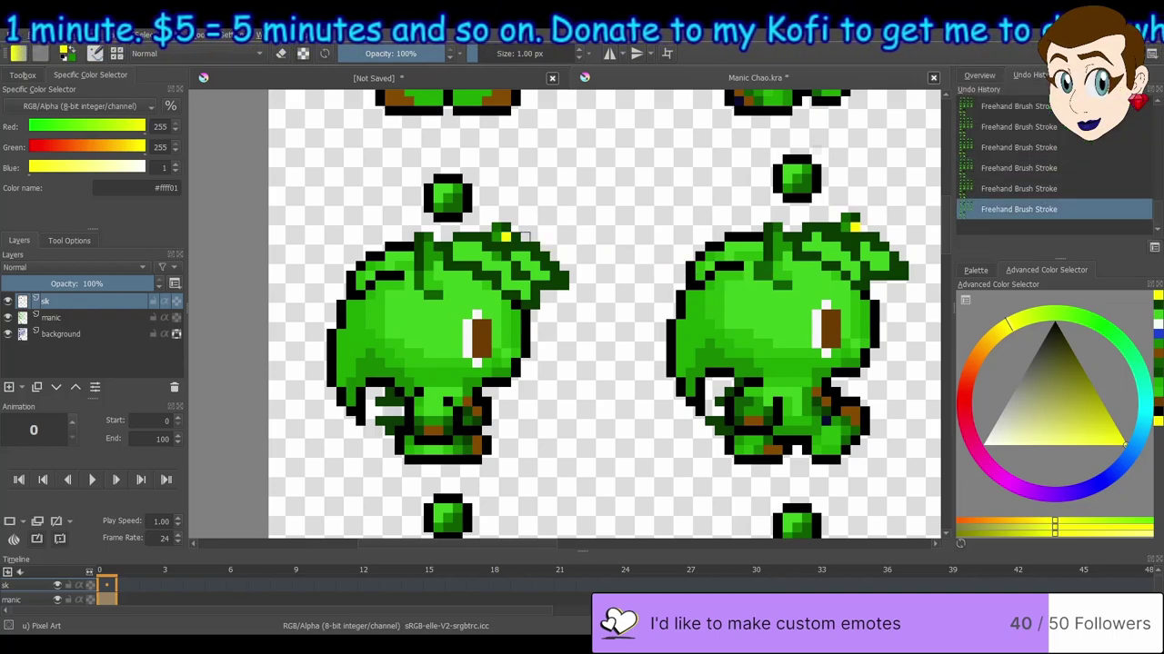
click(979, 74)
click(1050, 146)
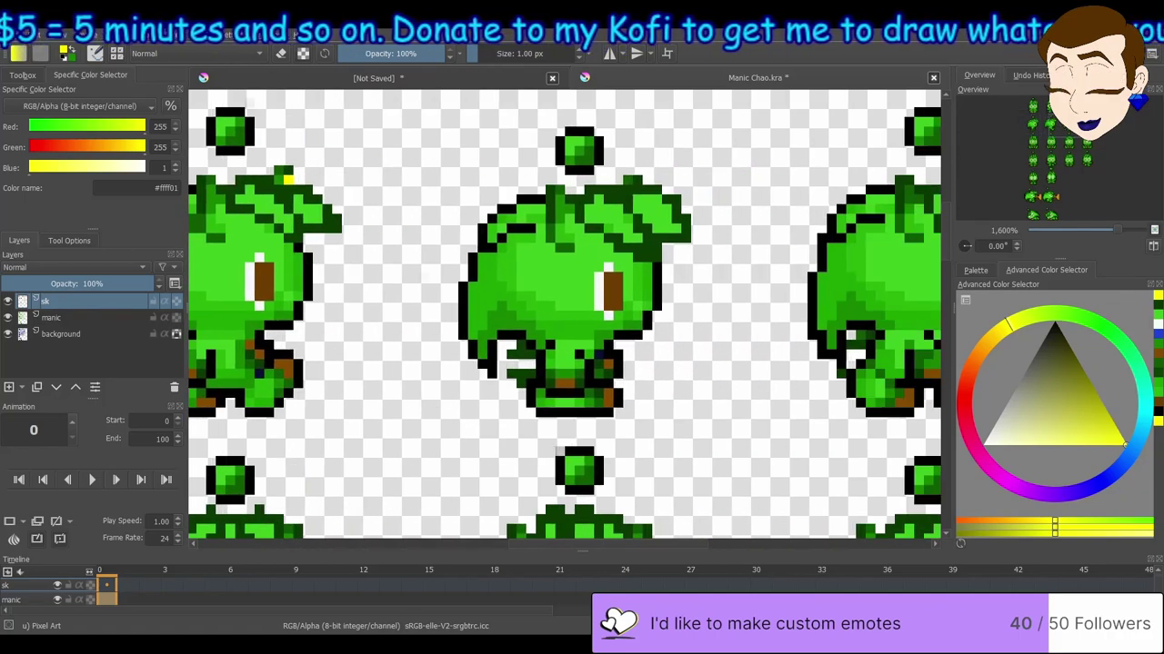
scroll(615, 529, right, 3)
Add two yellow earring pixels to the outer side of the hair on each sitting Chao in the third row
scroll(526, 316, down, 5)
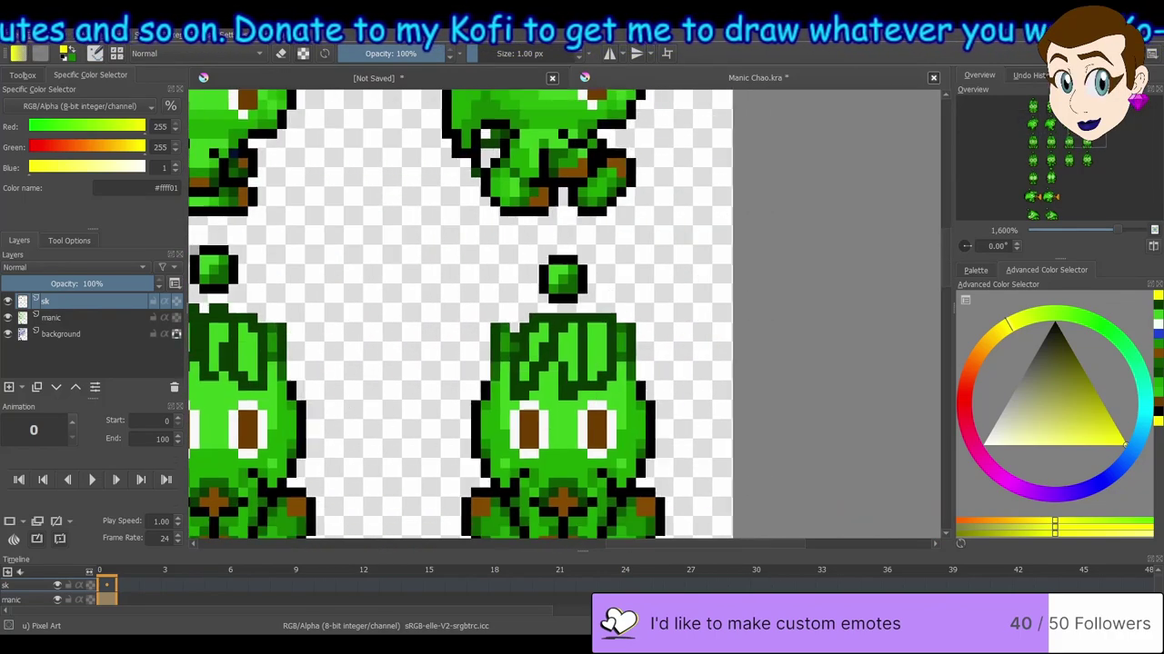
scroll(446, 518, right, 2)
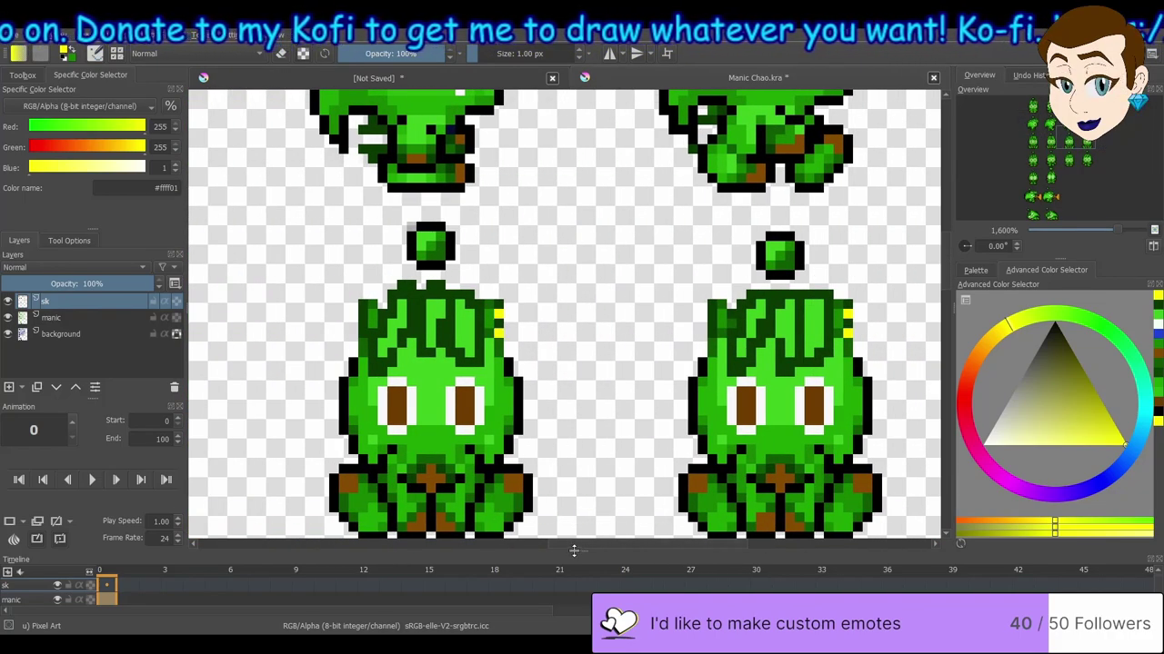
scroll(445, 518, right, 2)
scroll(445, 518, left, 1)
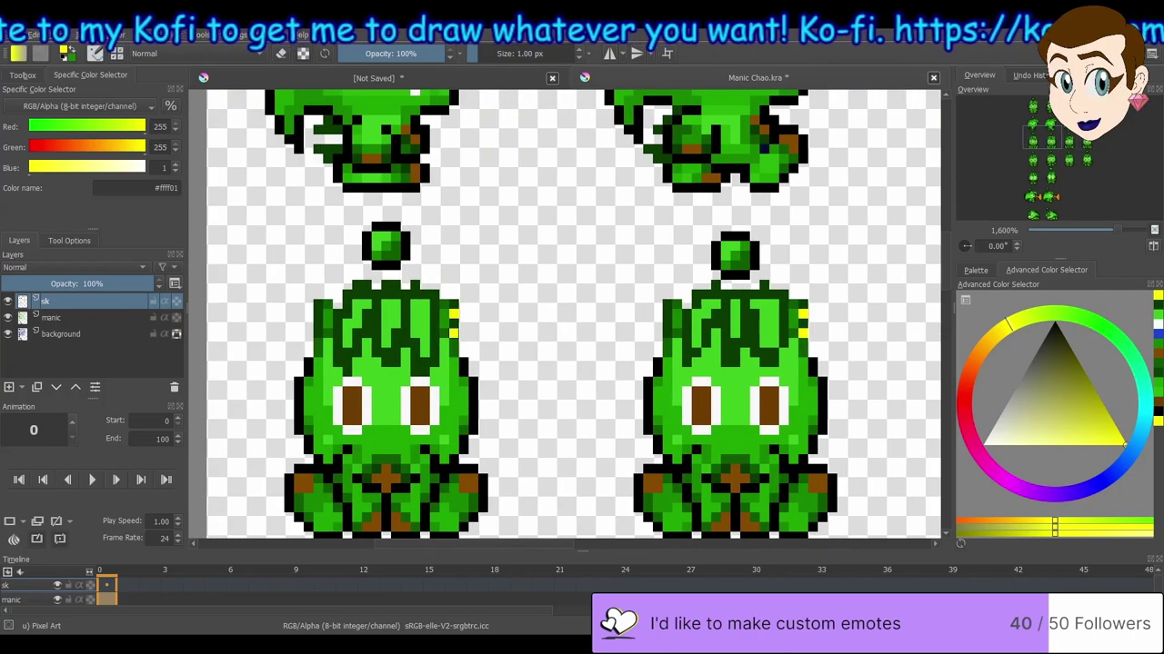
Add yellow earring pixels to the fourth-row Chao sprites and the heart-topped Chao sprites in the fifth row
scroll(641, 520, down, 2)
scroll(642, 521, right, 1)
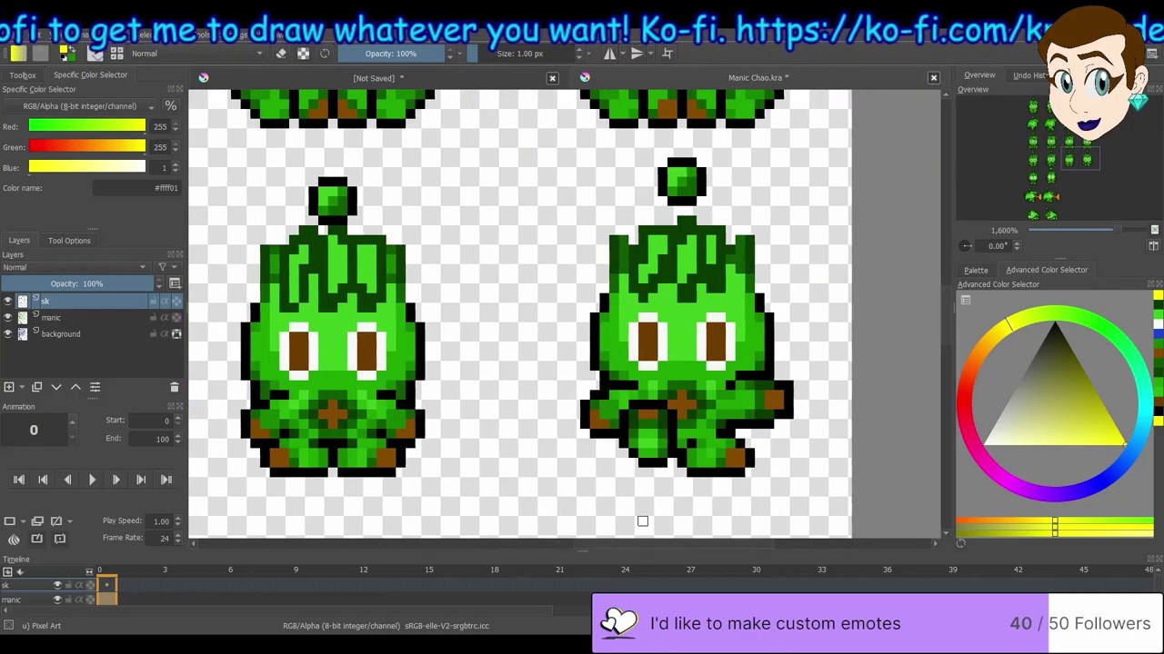
scroll(642, 521, down, 2)
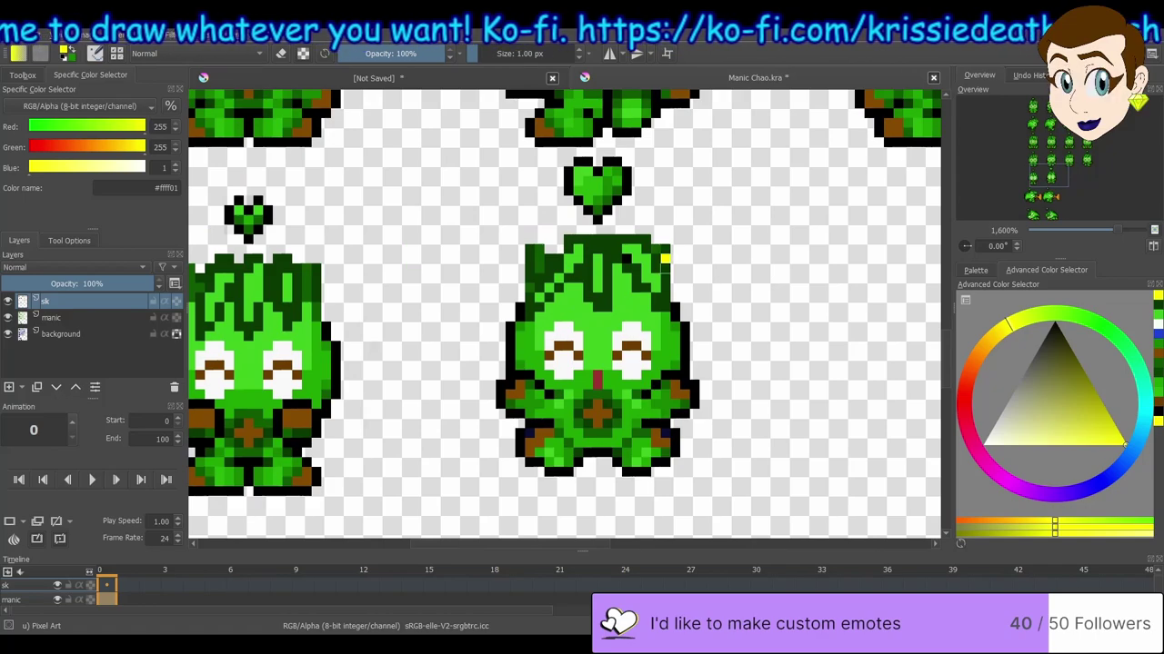
click(1030, 75)
key(ctrl+z)
key(ctrl+shift+z)
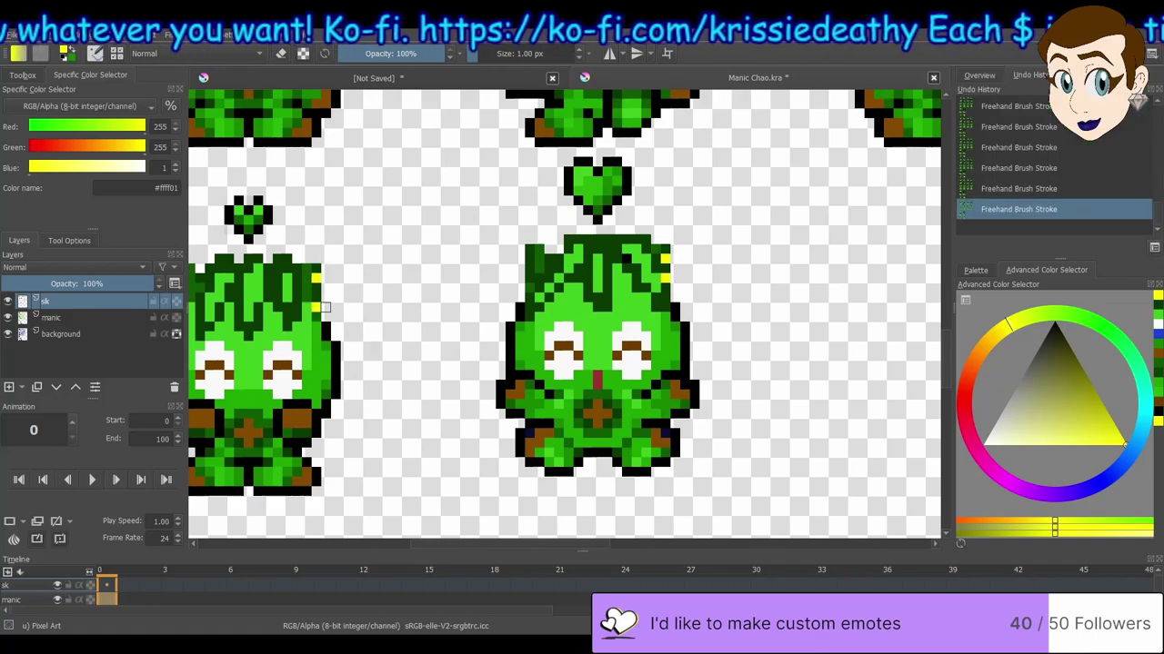
Add two separate yellow earring pixels beside the upright green spike on each lying Chao in the last row
scroll(586, 539, down, 4)
click(979, 74)
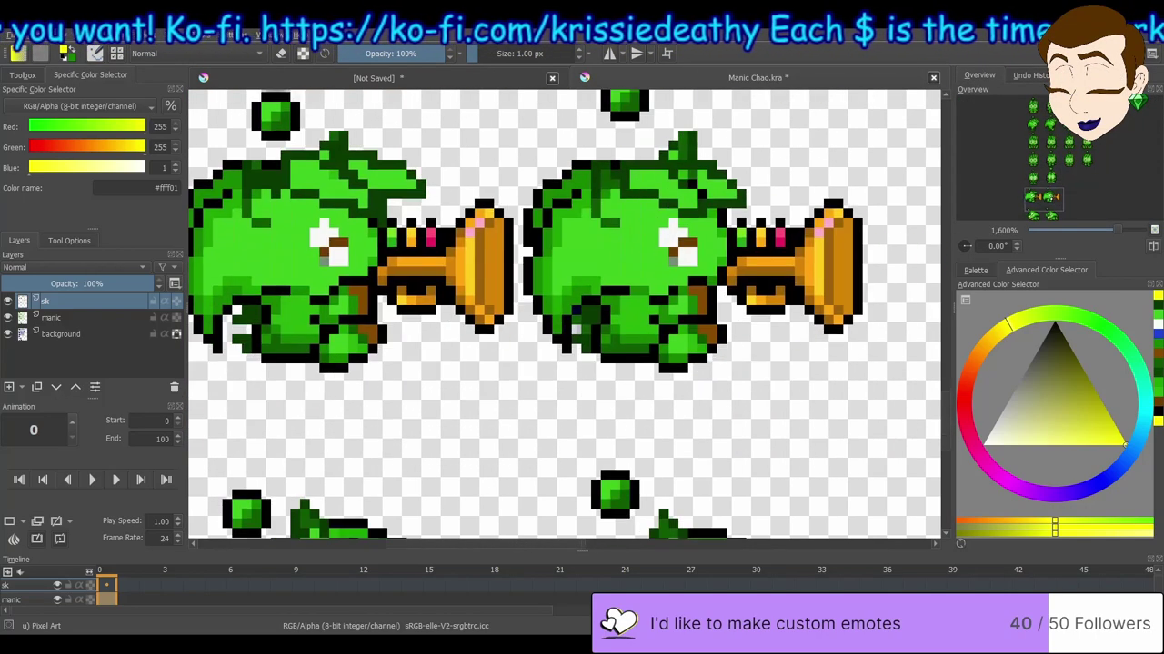
scroll(587, 364, left, 1)
scroll(406, 189, down, 3)
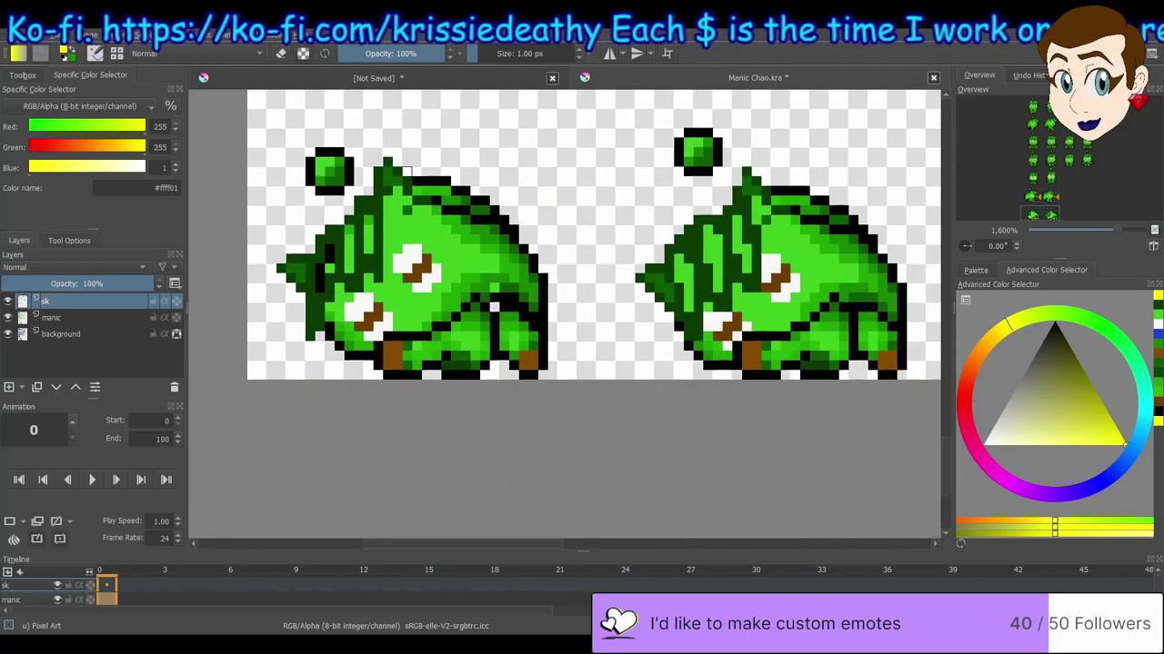
click(756, 182)
click(769, 205)
click(1030, 74)
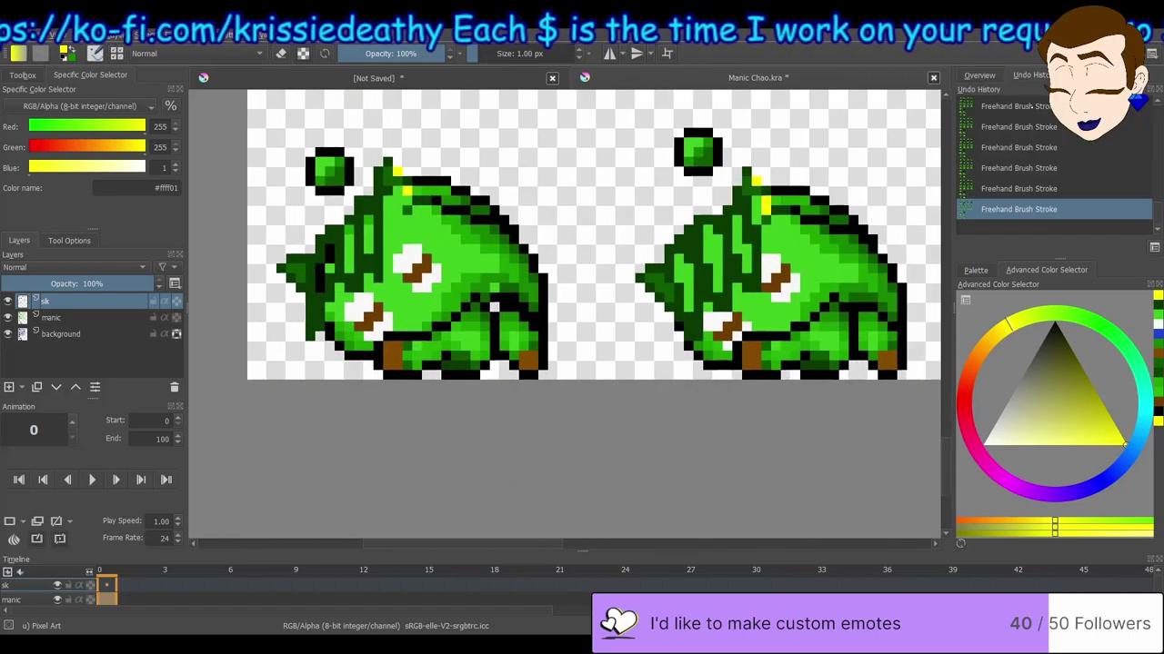
key(ctrl+z)
click(771, 200)
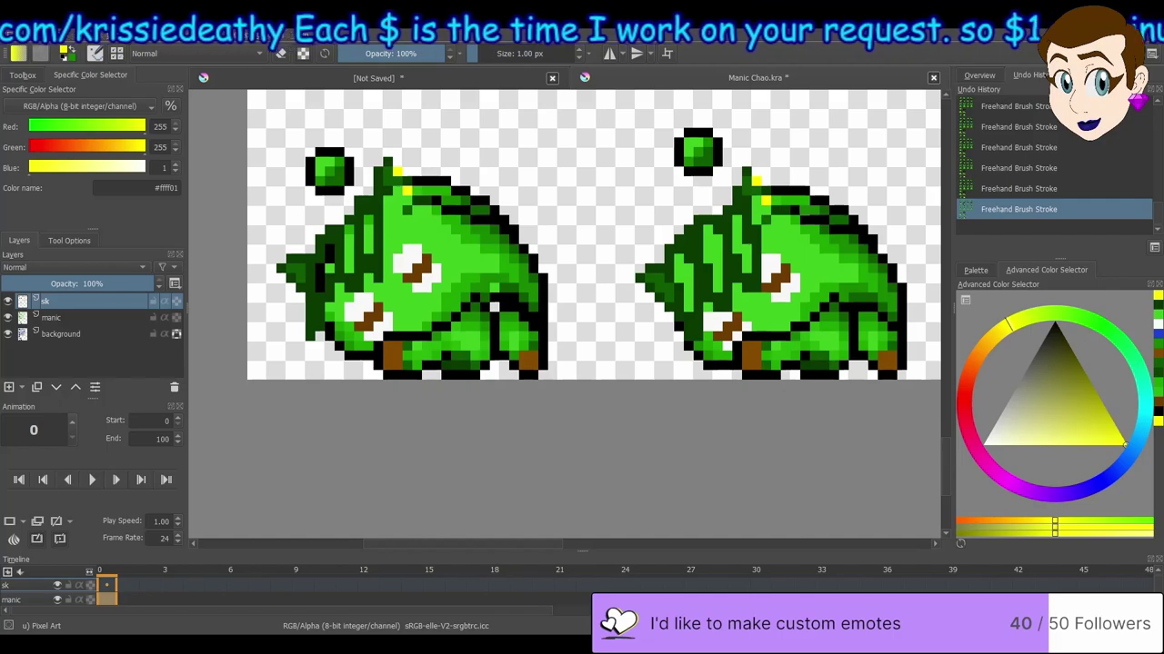
Save the finished Manic Chao sprite sheet and open chao.png as a separate document
click(979, 74)
key(2)
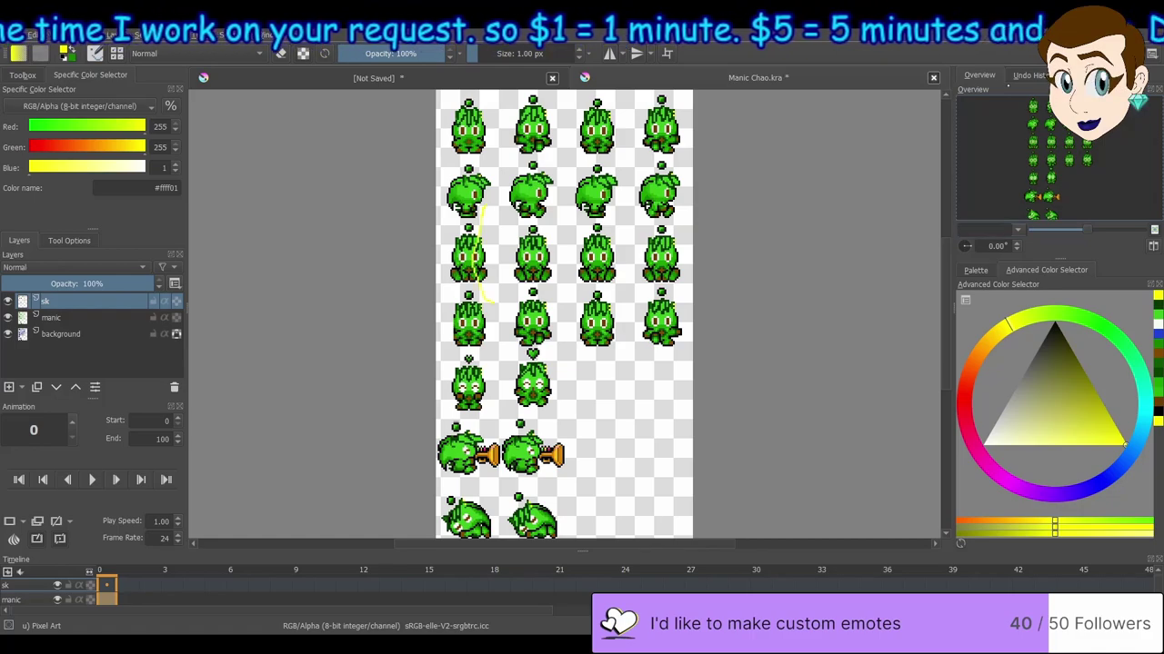
click(1030, 74)
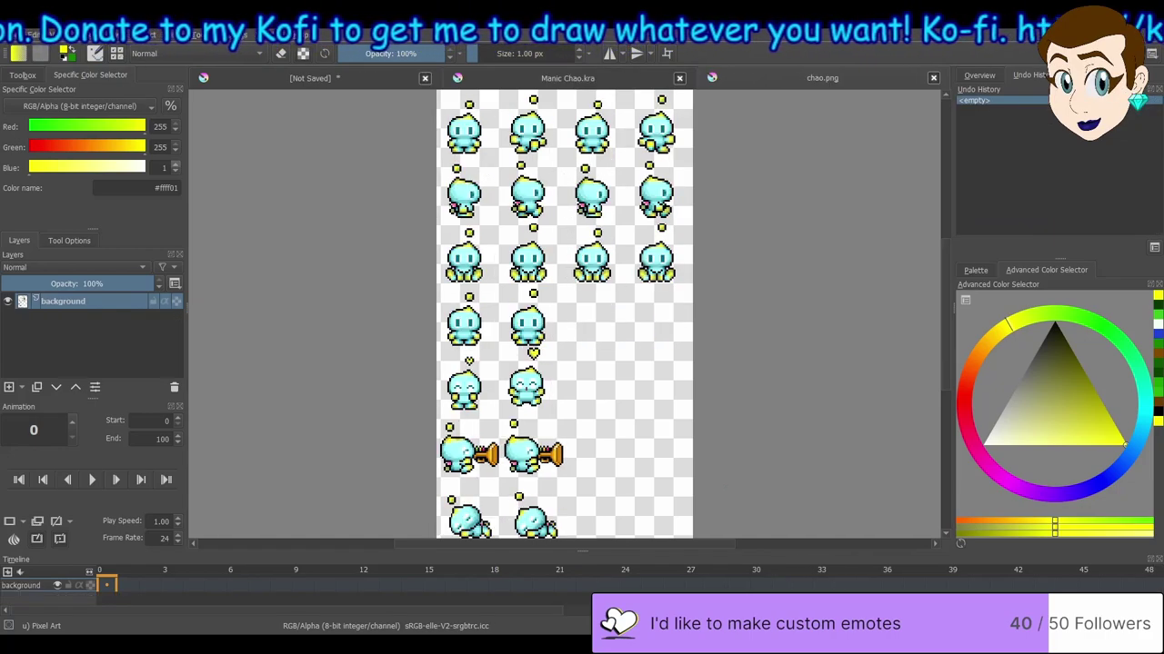
Add a new layer named bow above the background of the chao.png sprite sheet
key(Insert)
key(F2)
text(b)
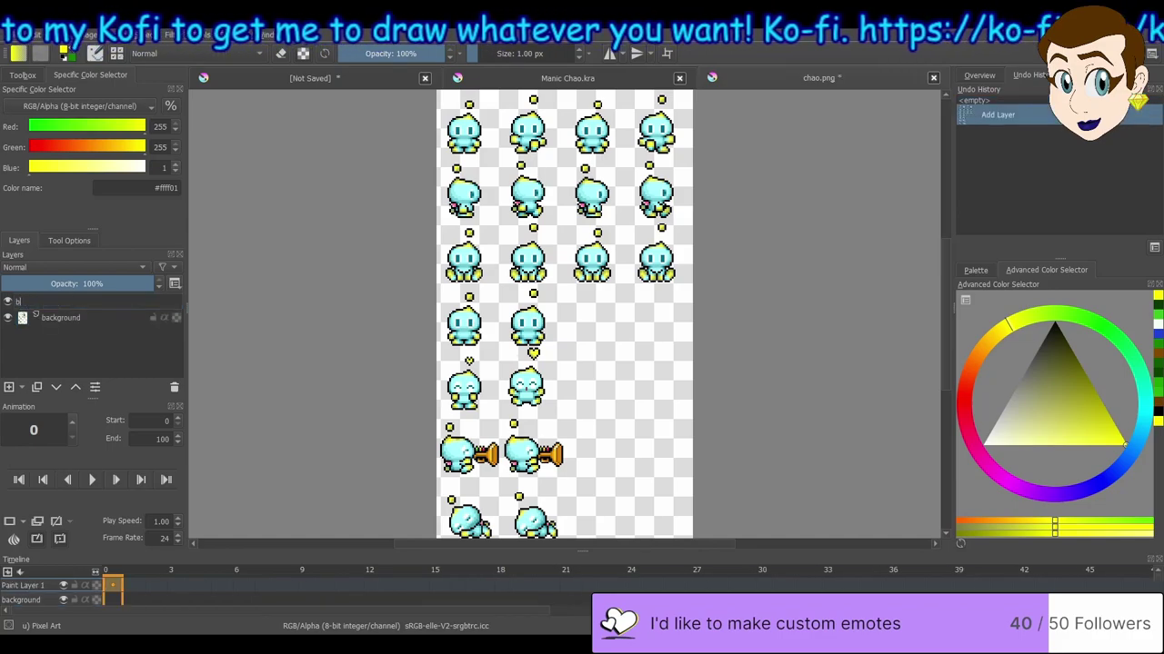
text(ow)
key(Return)
Paint a bow tie in red #ff0001 below the face of the first Chao in the first row
scroll(469, 109, up, 5)
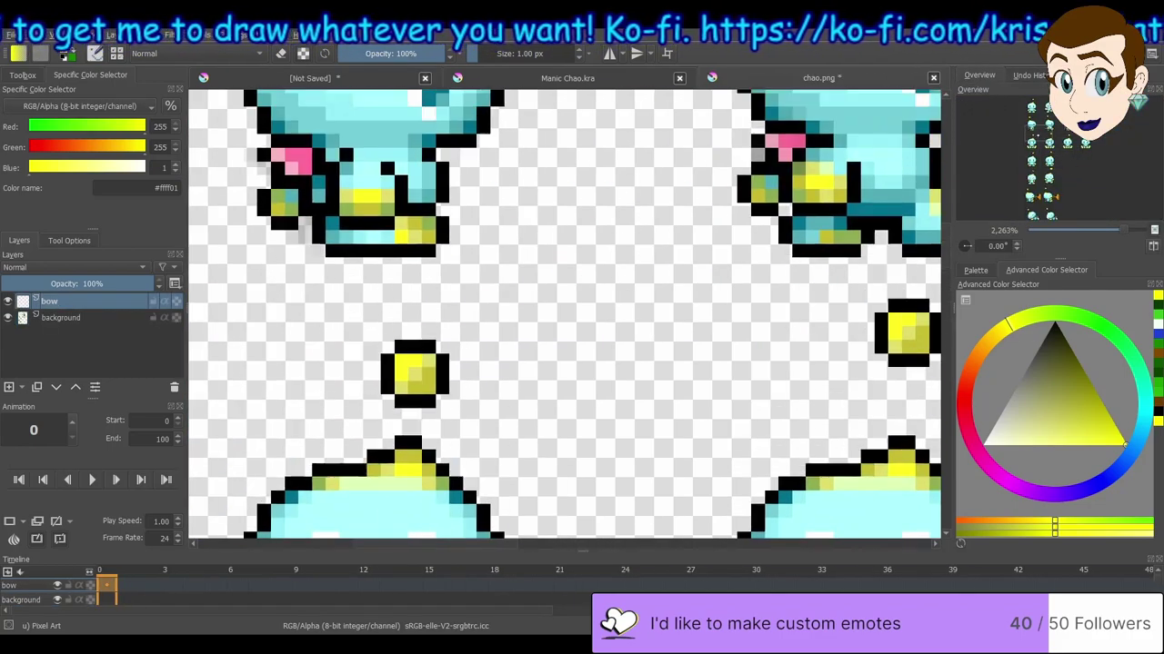
scroll(567, 314, down, 3)
click(962, 400)
click(425, 316)
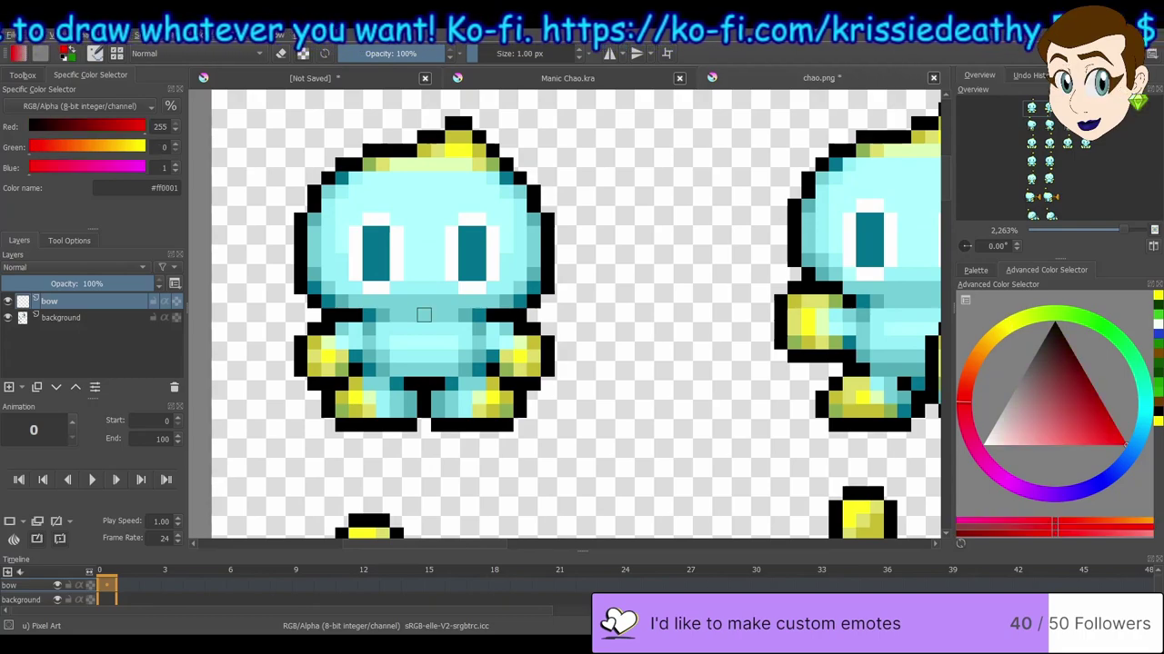
mouse_move(409, 316)
mouse_down()
mouse_move(440, 315)
mouse_move(410, 316)
mouse_up()
mouse_move(391, 341)
mouse_down()
mouse_move(452, 315)
mouse_move(478, 340)
mouse_move(465, 314)
mouse_up()
Shade the centre knot of the bow tie in darker red #b40405, then restore the brush colour to #ff0001
key(k)
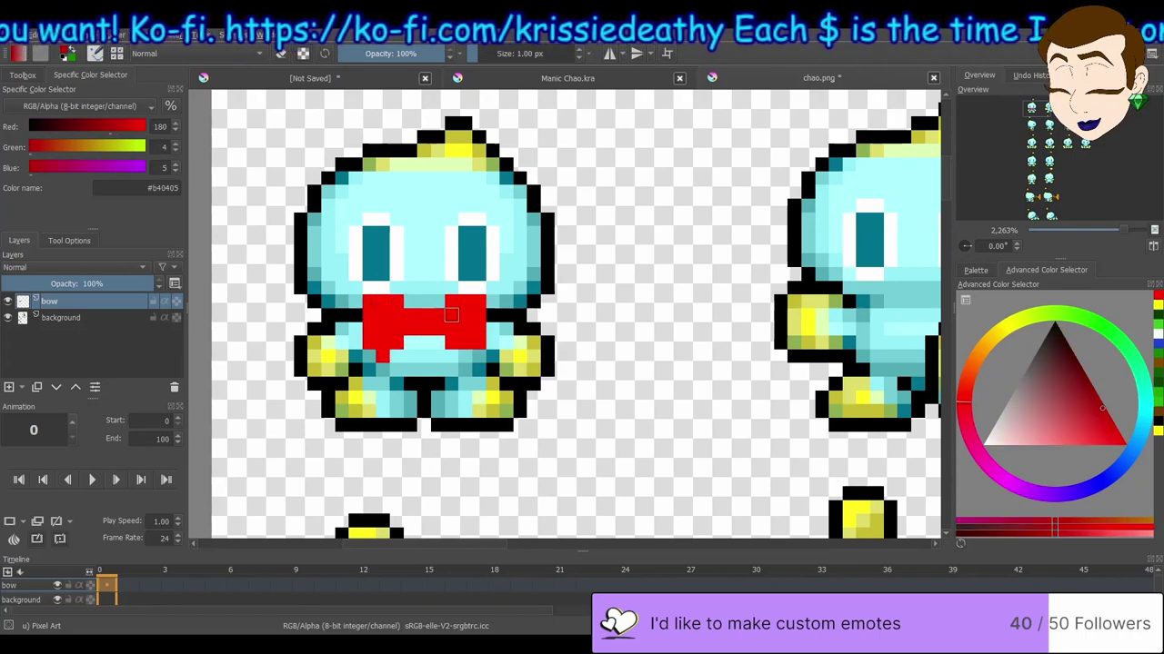
click(452, 327)
click(452, 315)
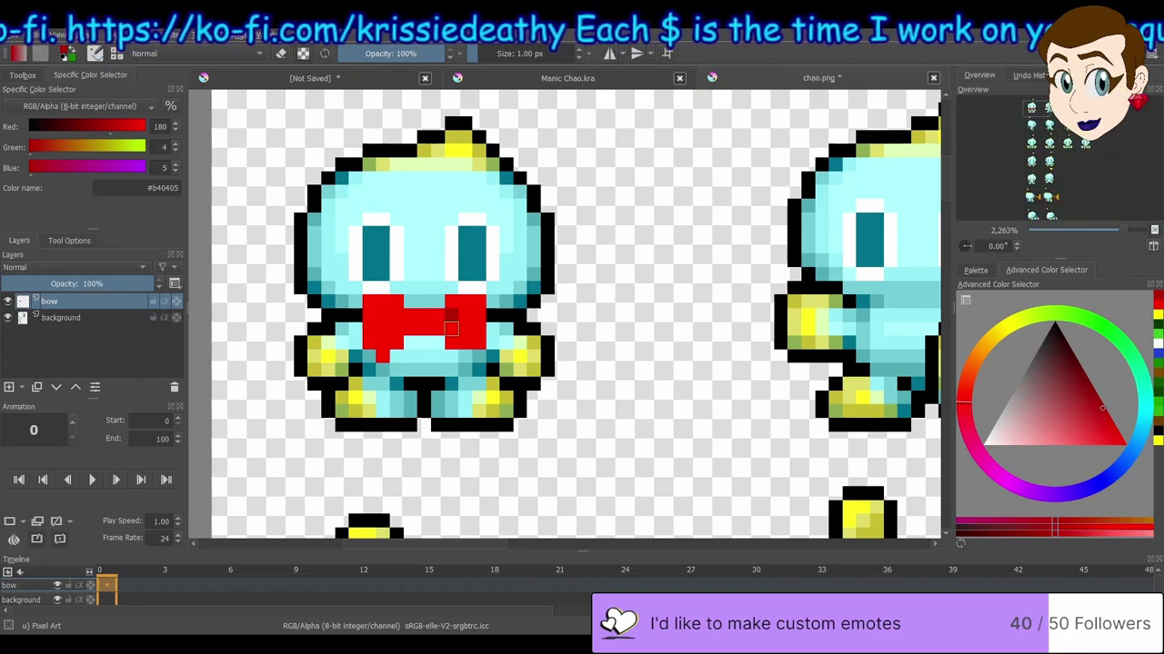
drag(466, 314, 466, 329)
mouse_move(398, 317)
mouse_down()
mouse_move(390, 334)
mouse_move(395, 315)
mouse_move(439, 313)
mouse_move(423, 328)
mouse_move(459, 318)
mouse_move(391, 322)
mouse_move(411, 315)
mouse_up()
key(x)
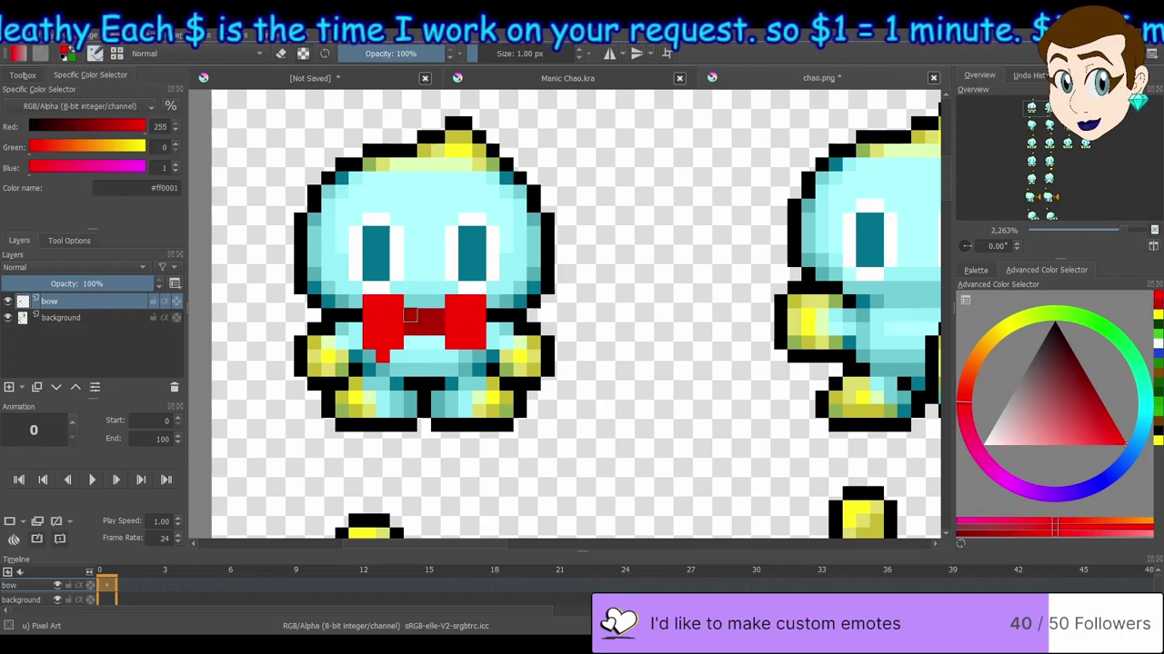